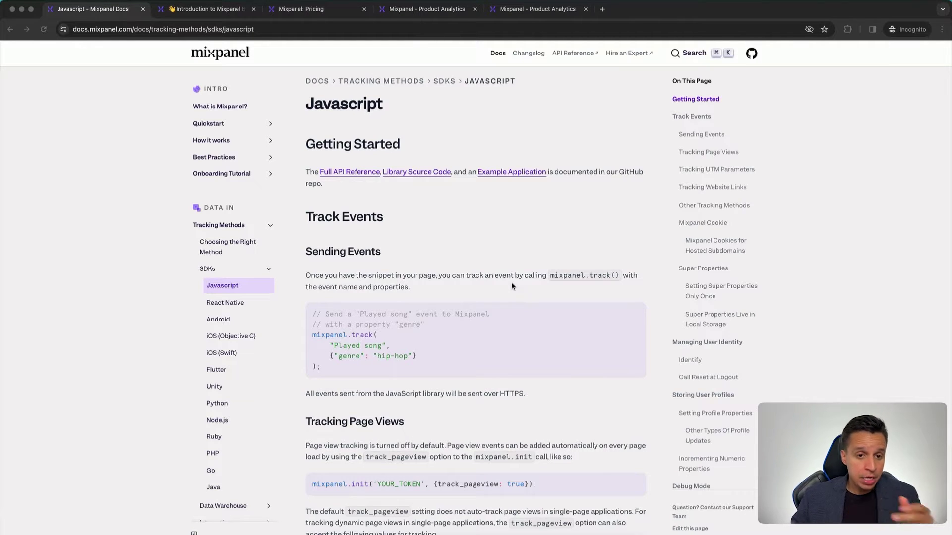
{"action": "scroll", "coordinate": [459, 285], "scroll_direction": "down", "scroll_amount": 1}
{"action": "scroll", "coordinate": [459, 284], "scroll_direction": "up", "scroll_amount": 1}
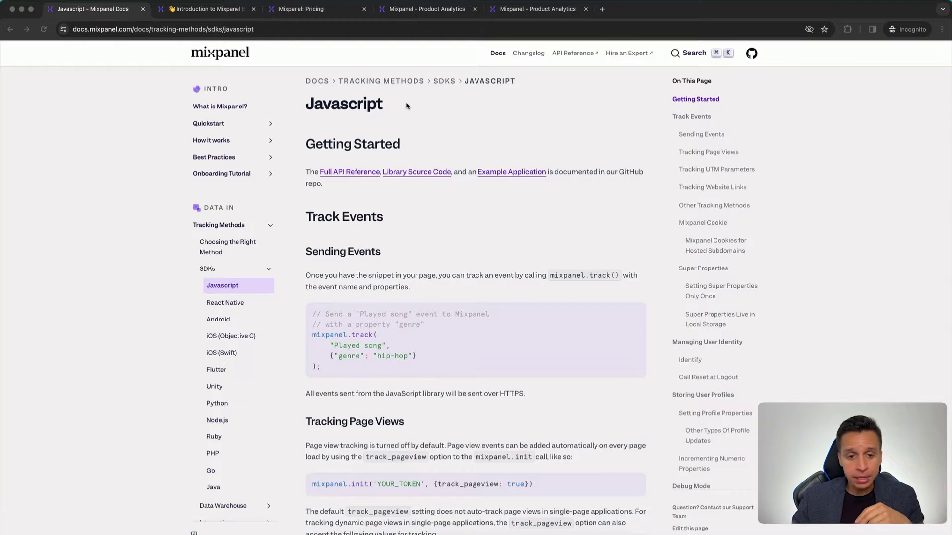
{"action": "scroll", "coordinate": [251, 312], "scroll_direction": "down", "scroll_amount": 3}
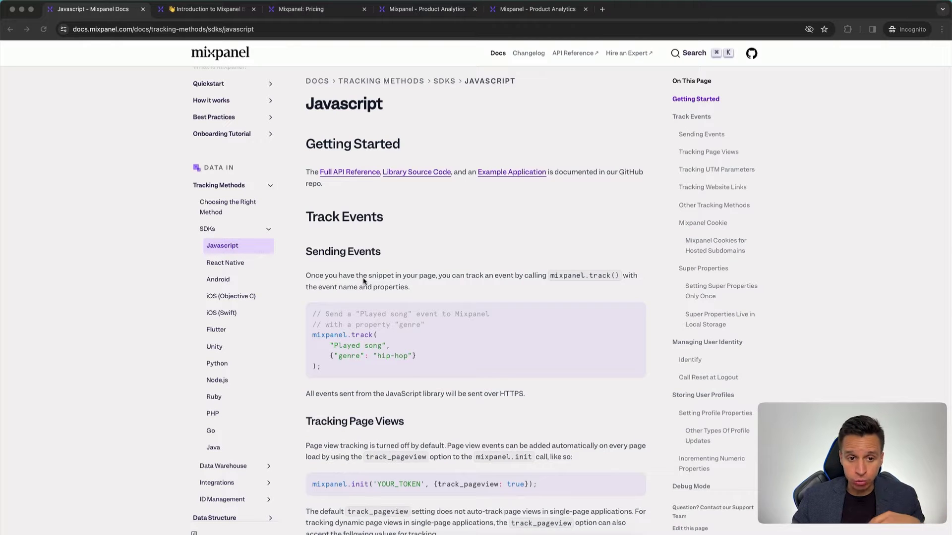
{"action": "scroll", "coordinate": [709, 263], "scroll_direction": "down", "scroll_amount": 5}
{"action": "scroll", "coordinate": [710, 263], "scroll_direction": "up", "scroll_amount": 5}
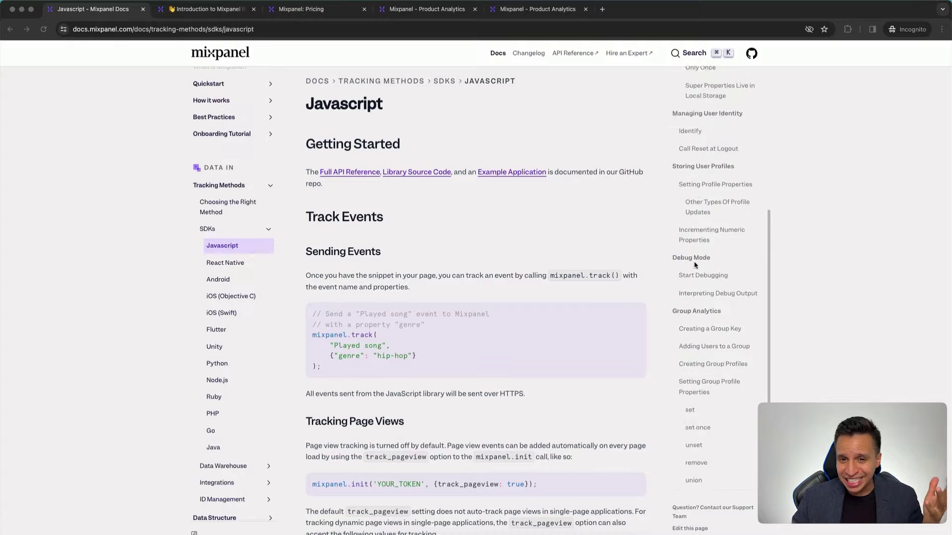
{"action": "left_click", "coordinate": [704, 134]}
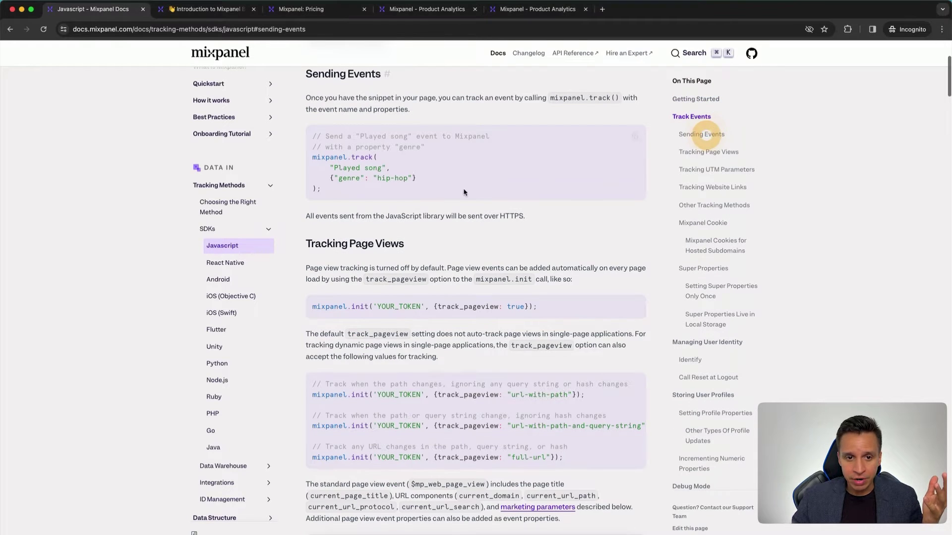
{"action": "left_click_drag", "start_coordinate": [313, 159], "coordinate": [353, 199]}
{"action": "left_click", "coordinate": [723, 153]}
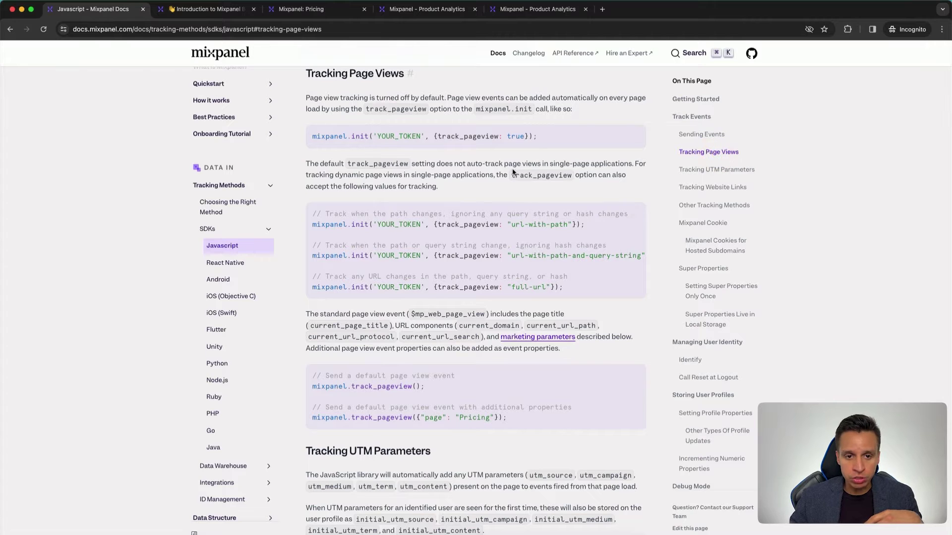
{"action": "triple_click", "coordinate": [479, 226]}
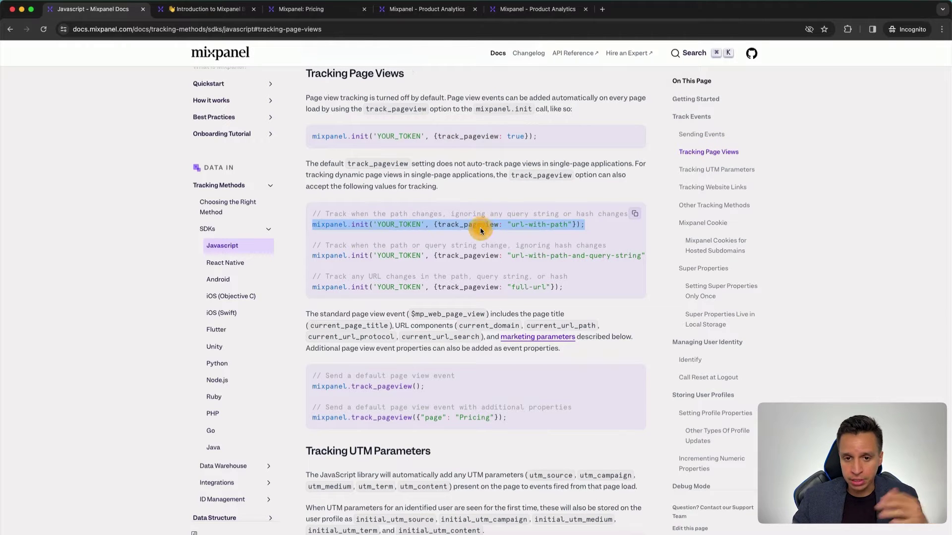
{"action": "left_click", "coordinate": [723, 169]}
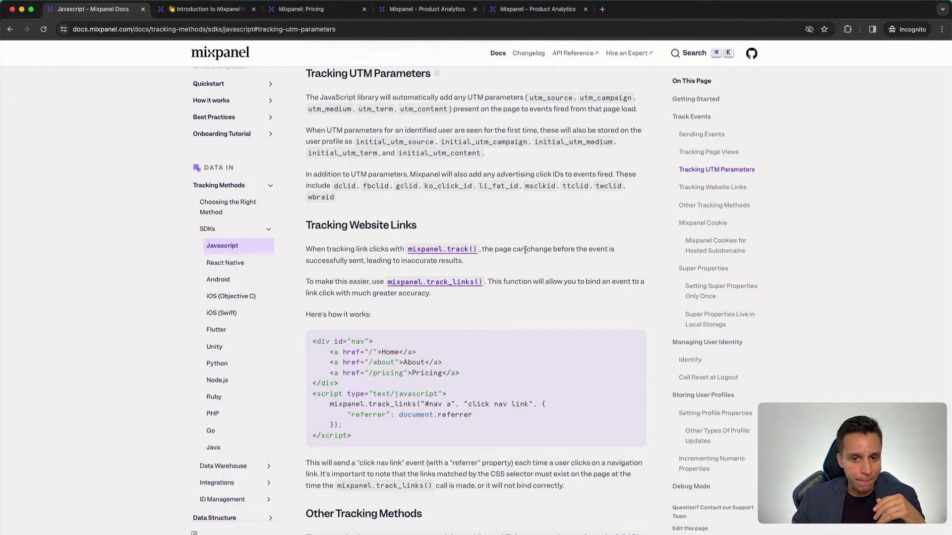
{"action": "scroll", "coordinate": [709, 278], "scroll_direction": "down", "scroll_amount": 5}
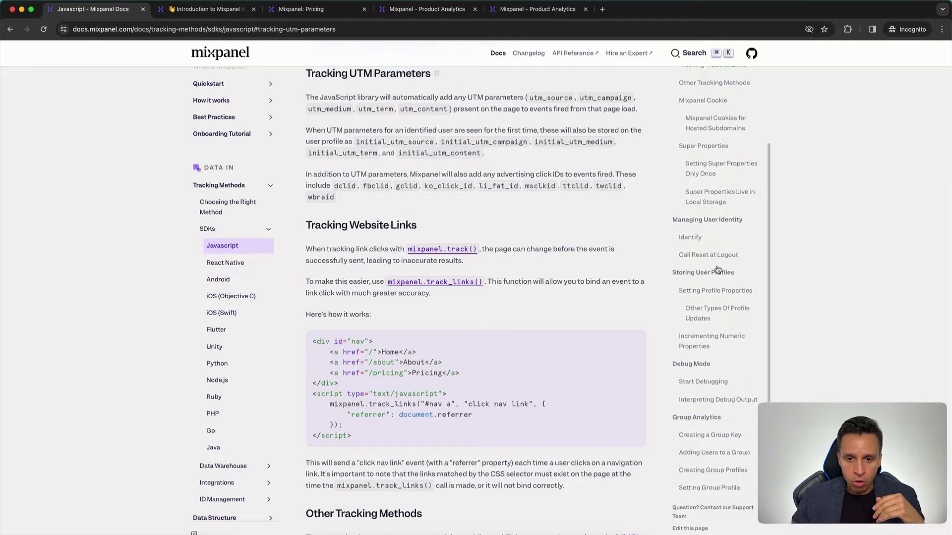
{"action": "left_click", "coordinate": [721, 217]}
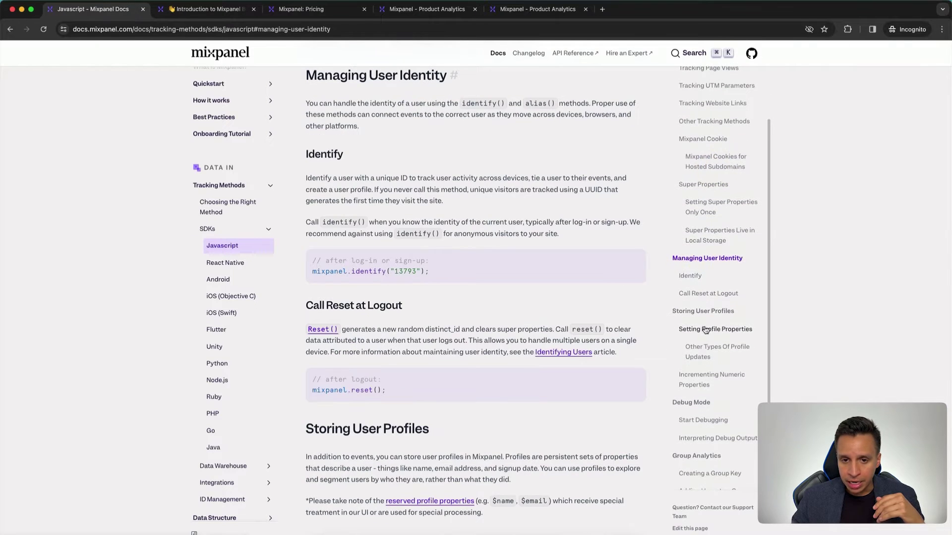
{"action": "left_click", "coordinate": [714, 329]}
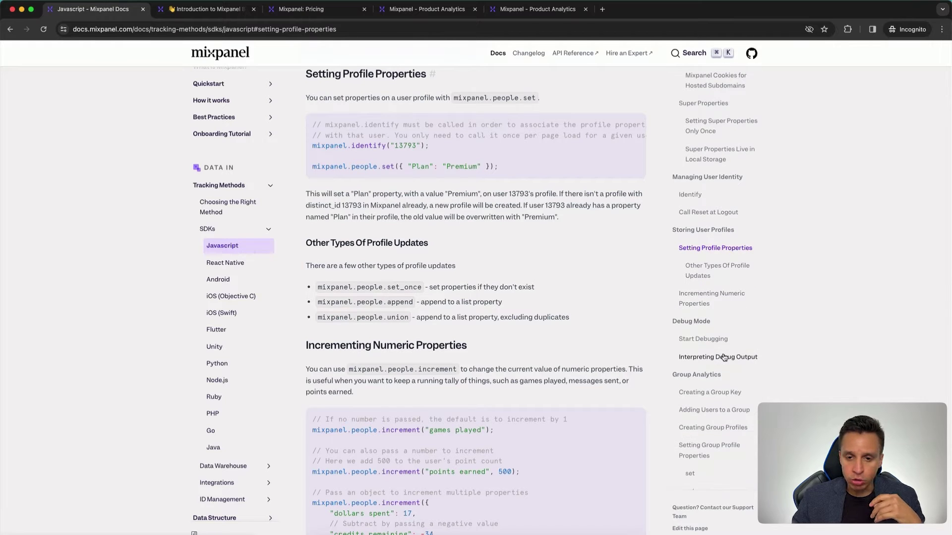
{"action": "left_click", "coordinate": [696, 249]}
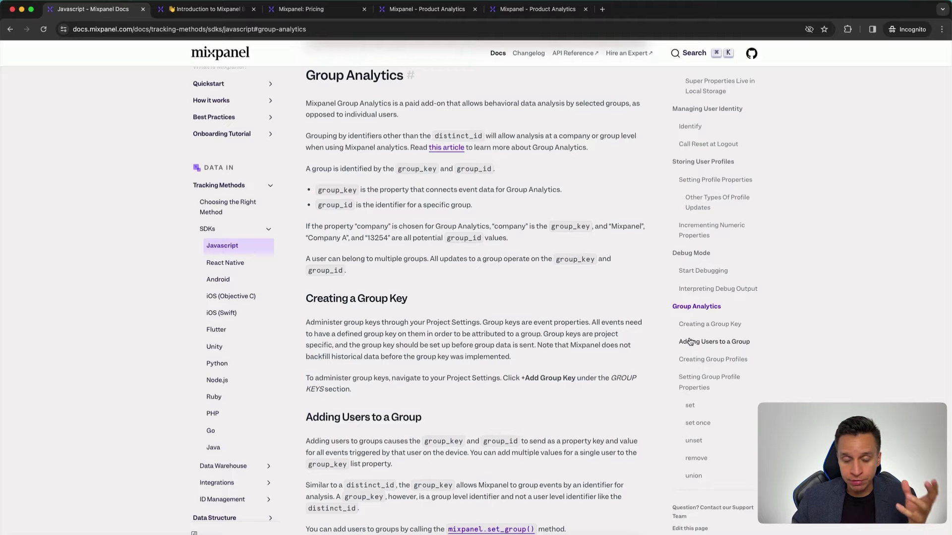
{"action": "scroll", "coordinate": [696, 344], "scroll_direction": "down", "scroll_amount": 2}
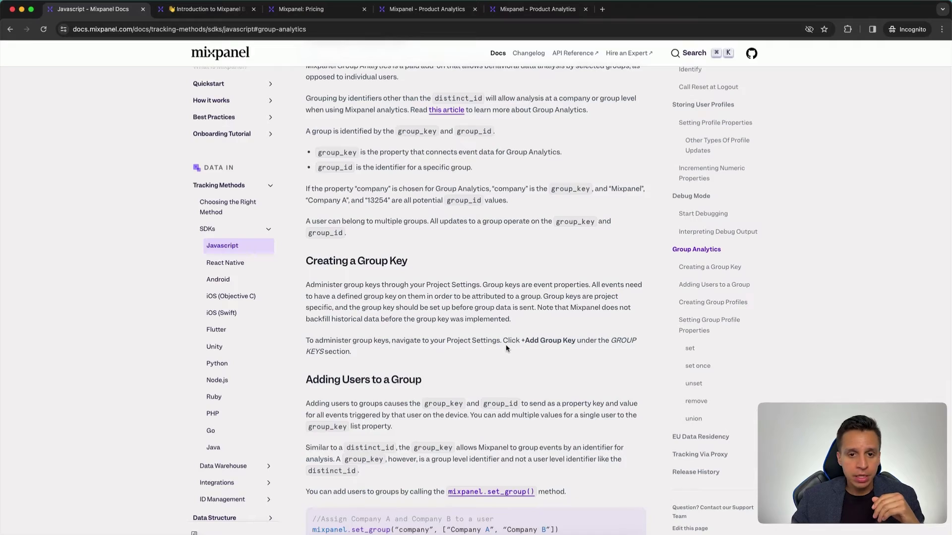
{"action": "scroll", "coordinate": [506, 344], "scroll_direction": "up", "scroll_amount": 15}
{"action": "scroll", "coordinate": [505, 346], "scroll_direction": "up", "scroll_amount": 20}
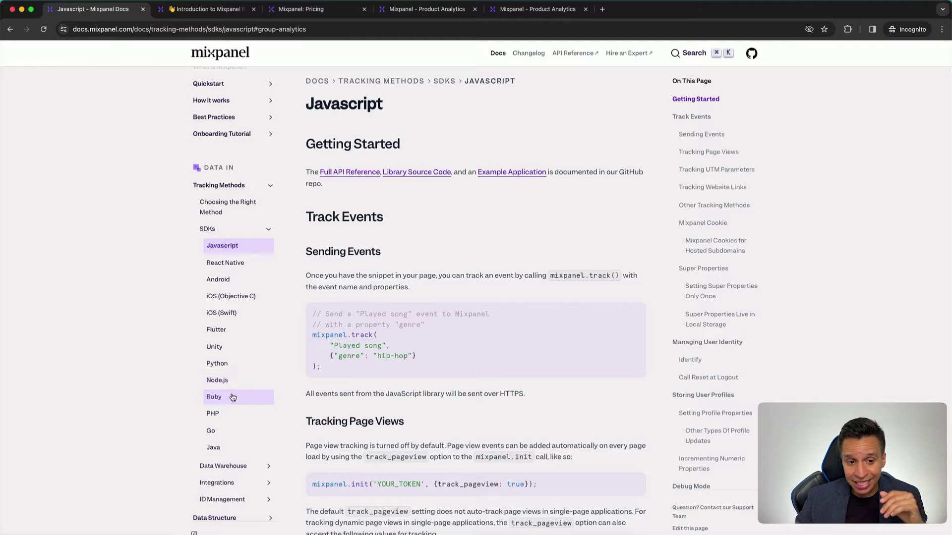
Open the React Native SDK page from the SDKs list in the docs sidebar.
{"action": "scroll", "coordinate": [229, 389], "scroll_direction": "down", "scroll_amount": 1}
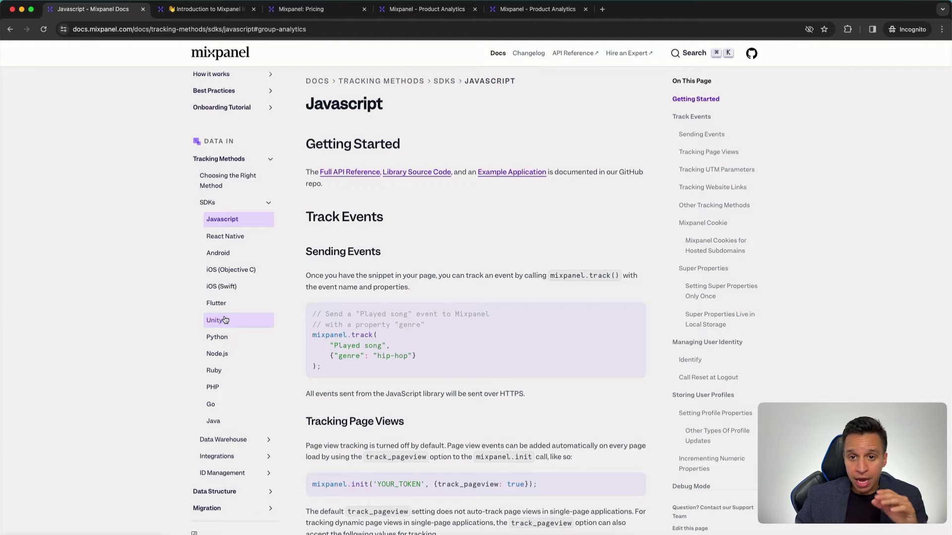
{"action": "left_click", "coordinate": [236, 240]}
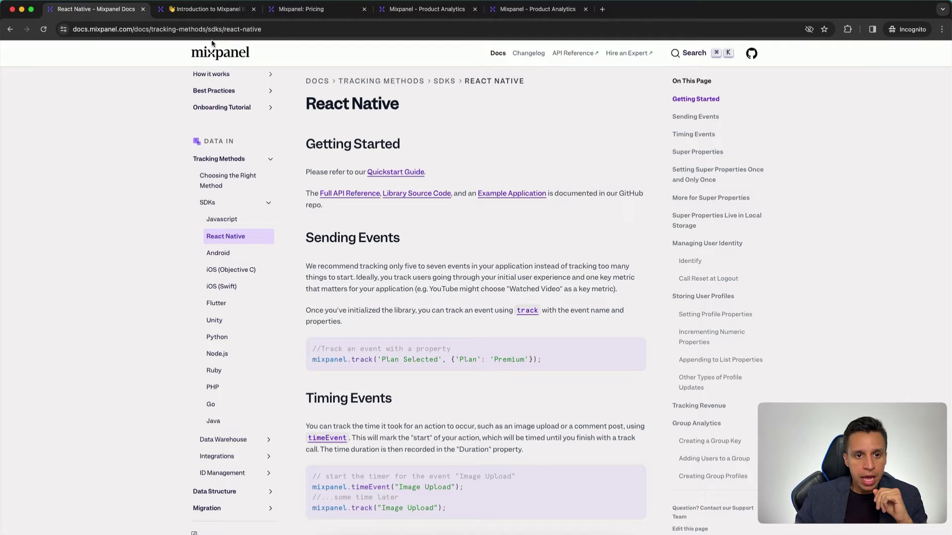
Switch to the Mixpanel app and start a new Insights report in the B2B / SaaS project.
{"action": "left_click", "coordinate": [193, 15]}
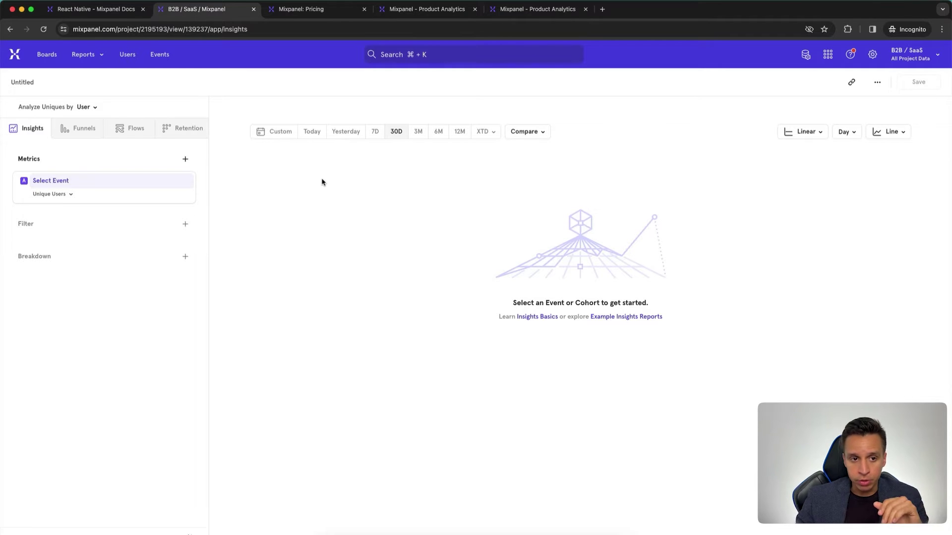
{"action": "left_click", "coordinate": [94, 56]}
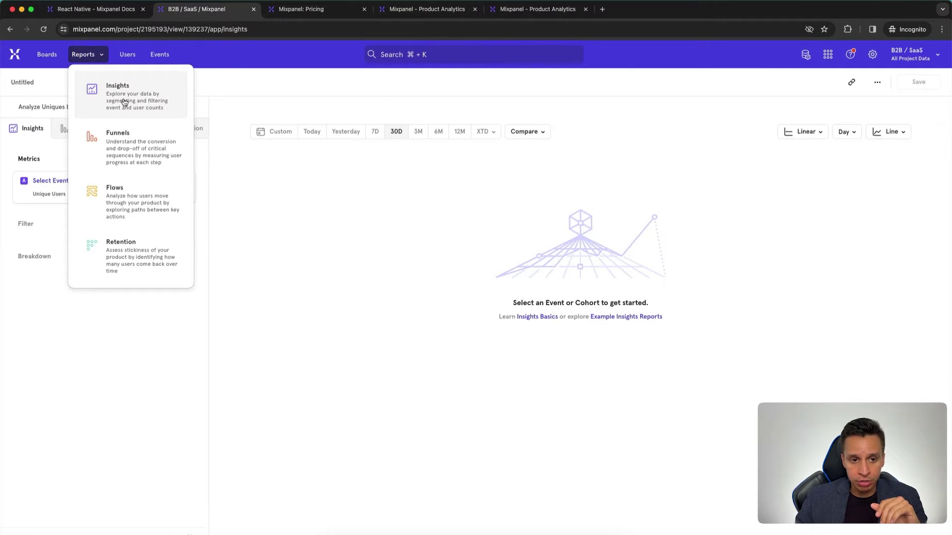
{"action": "left_click", "coordinate": [270, 167]}
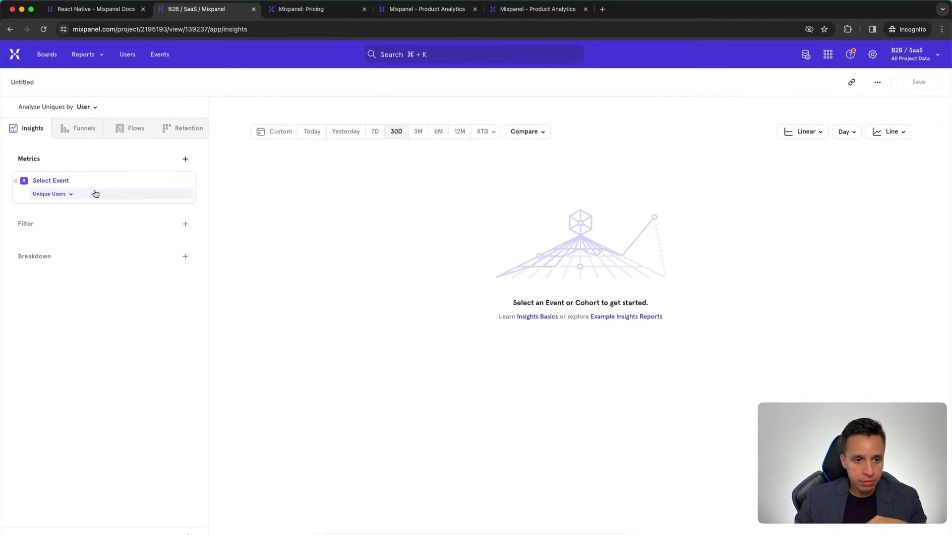
Chart the Join Channel event as Total Events over the last 3 months.
{"action": "left_click", "coordinate": [66, 182]}
{"action": "scroll", "coordinate": [164, 277], "scroll_direction": "down", "scroll_amount": 5}
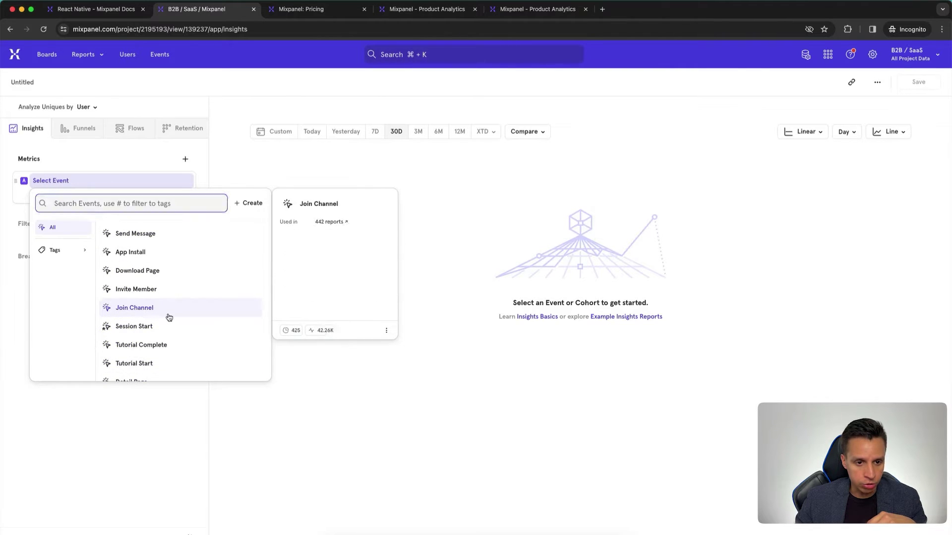
{"action": "left_click", "coordinate": [168, 312]}
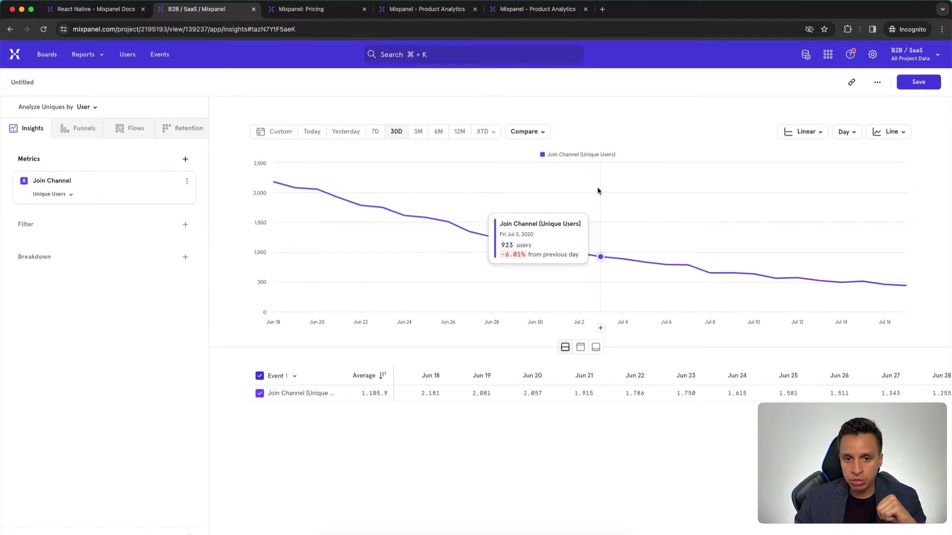
{"action": "left_click", "coordinate": [418, 135]}
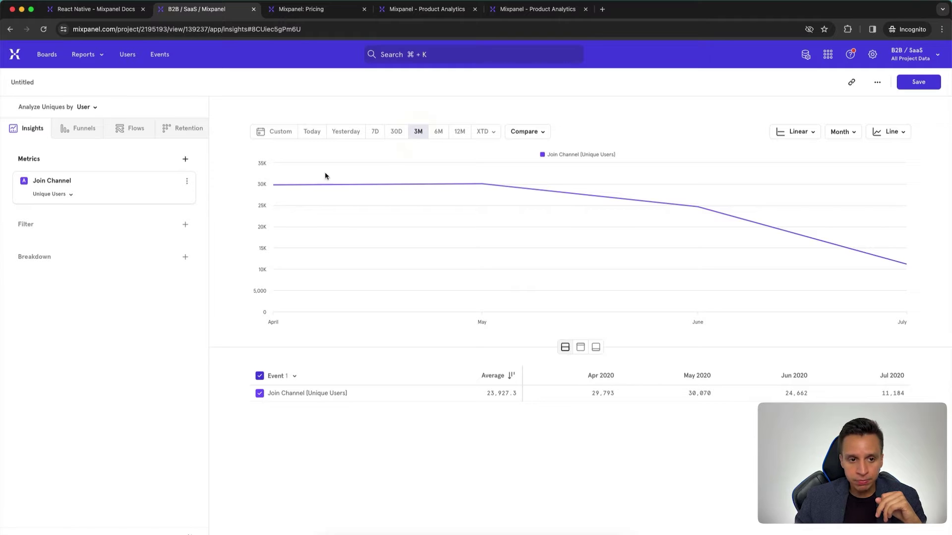
{"action": "left_click", "coordinate": [59, 195]}
{"action": "key", "text": "Escape"}
{"action": "left_click", "coordinate": [77, 248]}
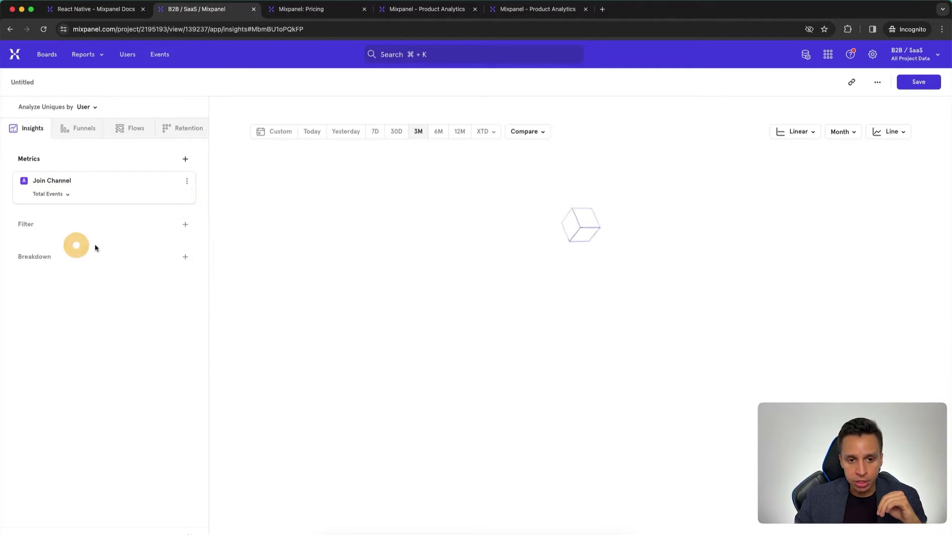
{"action": "left_click", "coordinate": [183, 260]}
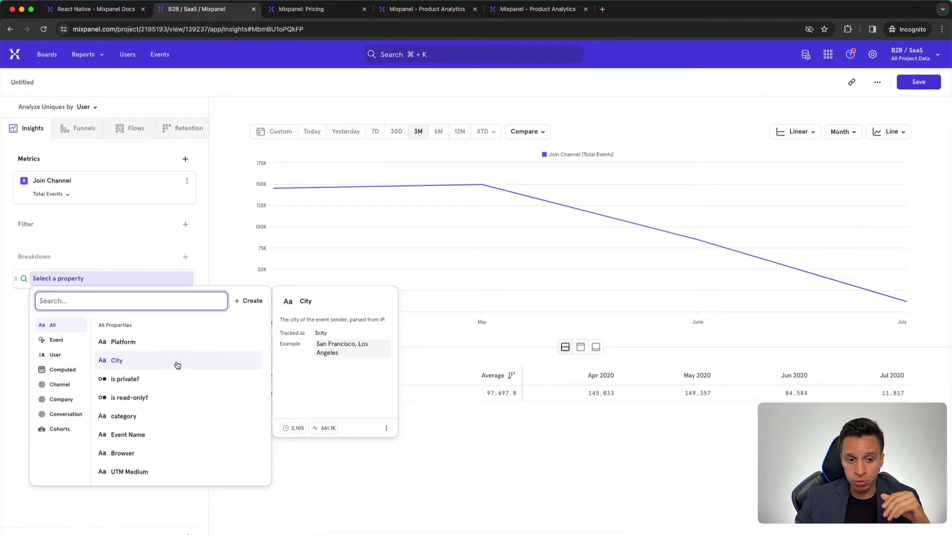
Break down Join Channel totals by City and switch the line chart to bars.
{"action": "left_click", "coordinate": [156, 362]}
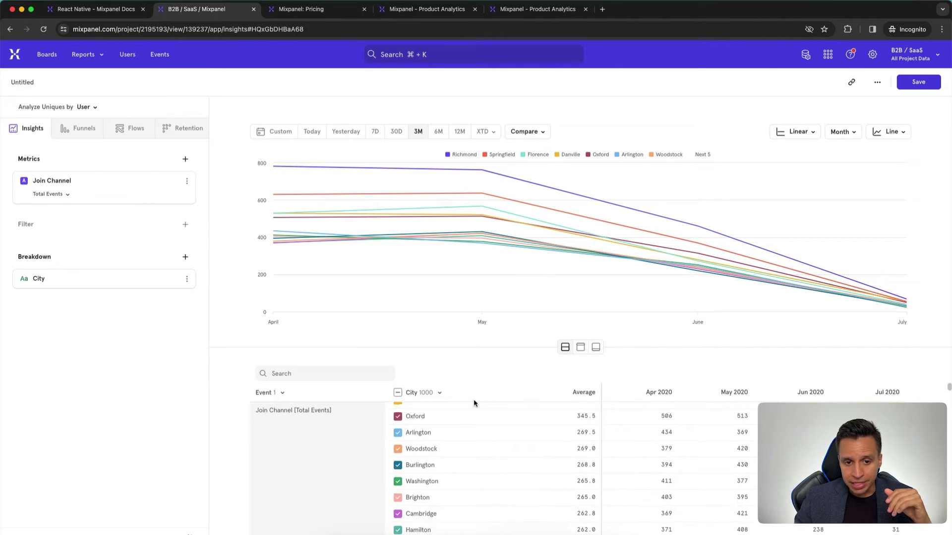
{"action": "left_click", "coordinate": [801, 131]}
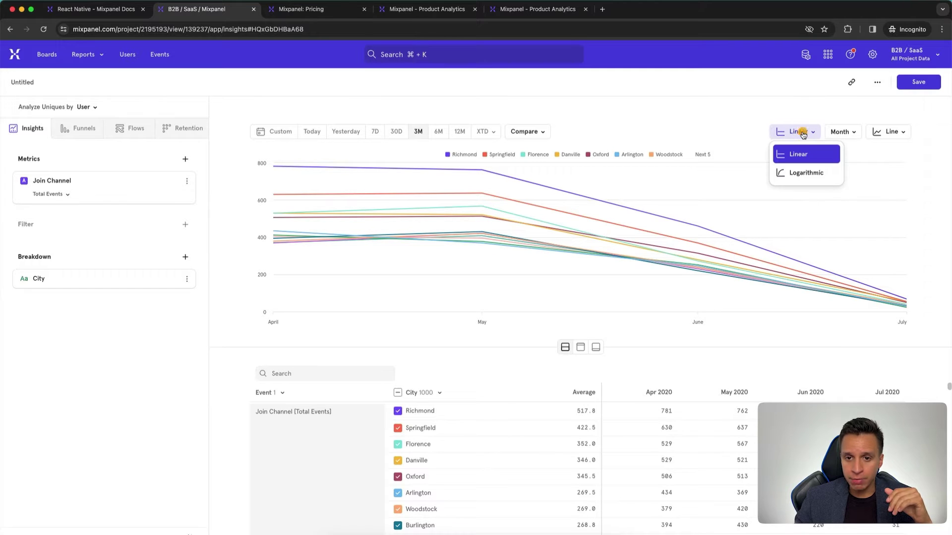
{"action": "left_click", "coordinate": [885, 131]}
{"action": "left_click", "coordinate": [902, 193]}
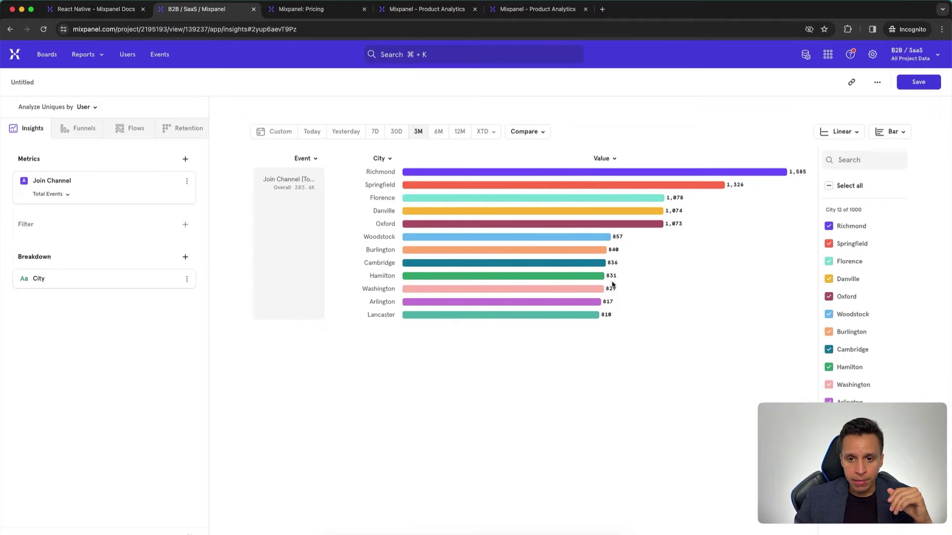
Add Platform as a second breakdown and display the data as a stacked bar chart.
{"action": "left_click", "coordinate": [185, 257]}
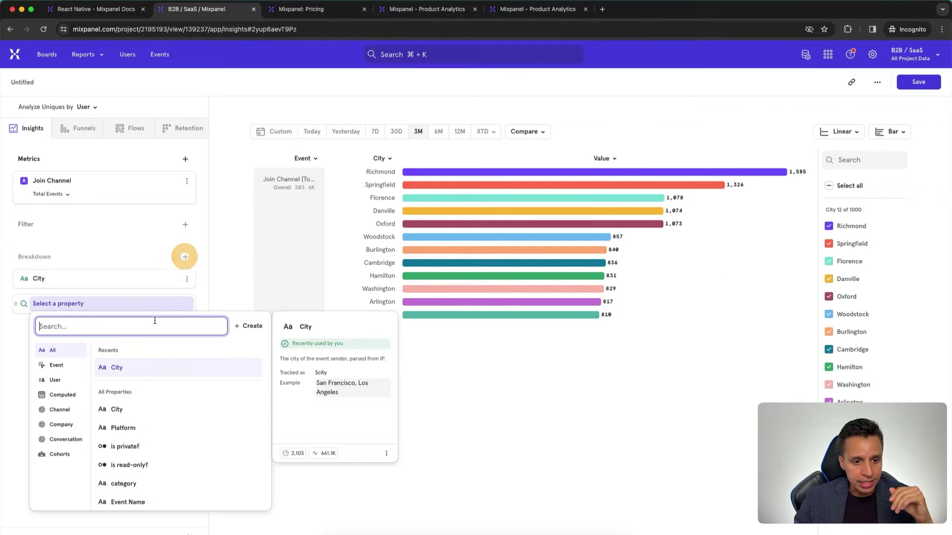
{"action": "left_click", "coordinate": [160, 434]}
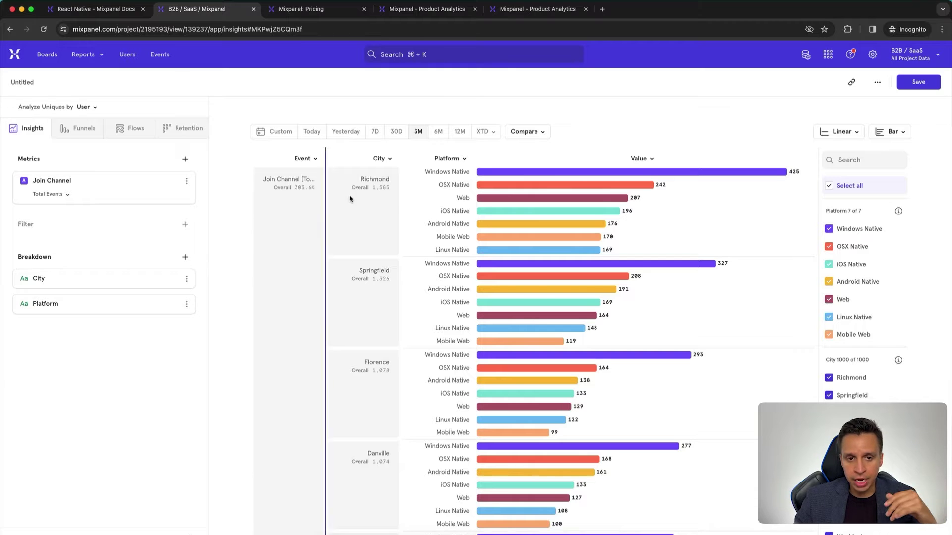
{"action": "left_click", "coordinate": [891, 132]}
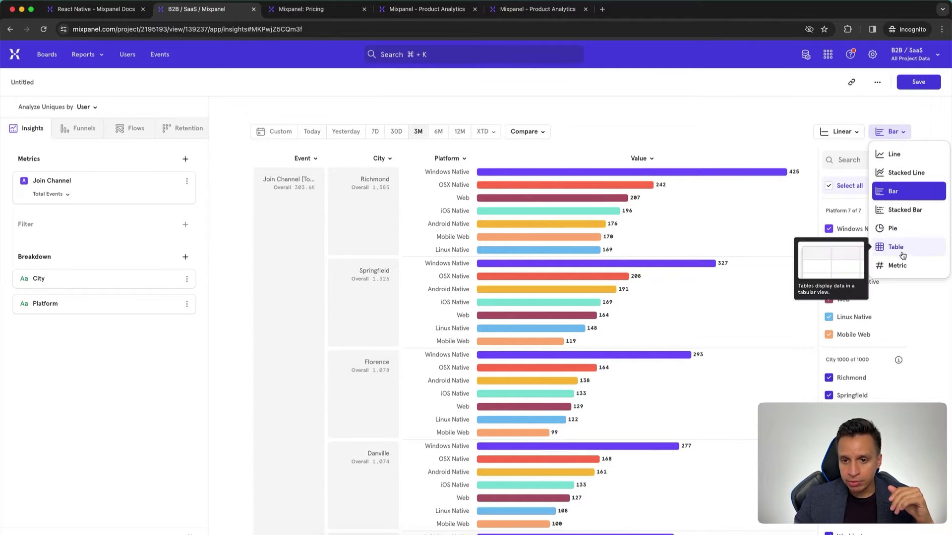
{"action": "left_click", "coordinate": [905, 211]}
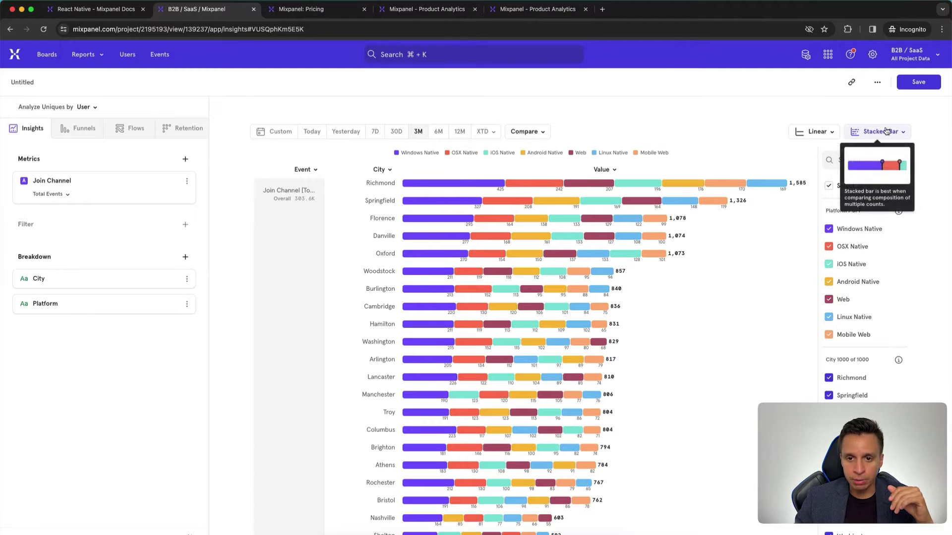
Compare the stacked bars against the previous month's figures.
{"action": "left_click", "coordinate": [523, 132]}
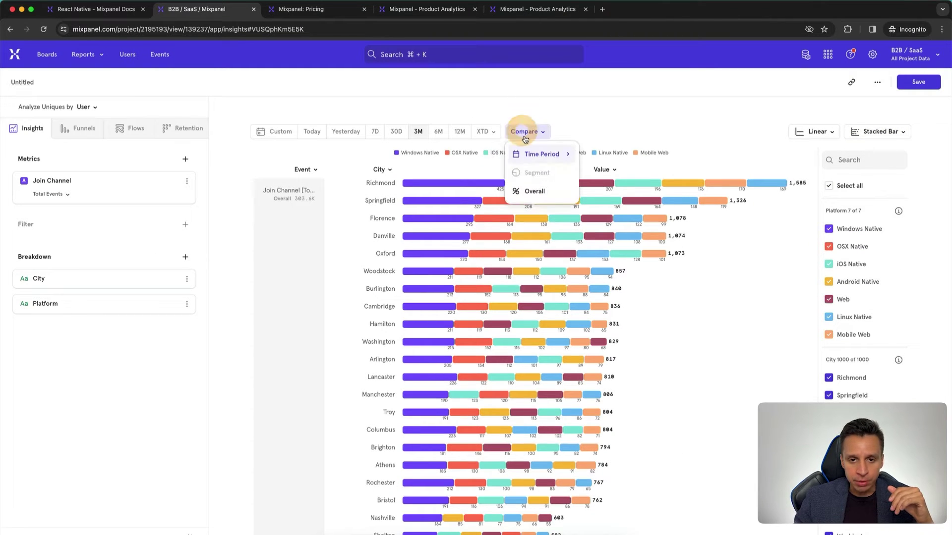
{"action": "mouse_move", "coordinate": [546, 159]}
{"action": "left_click", "coordinate": [621, 199]}
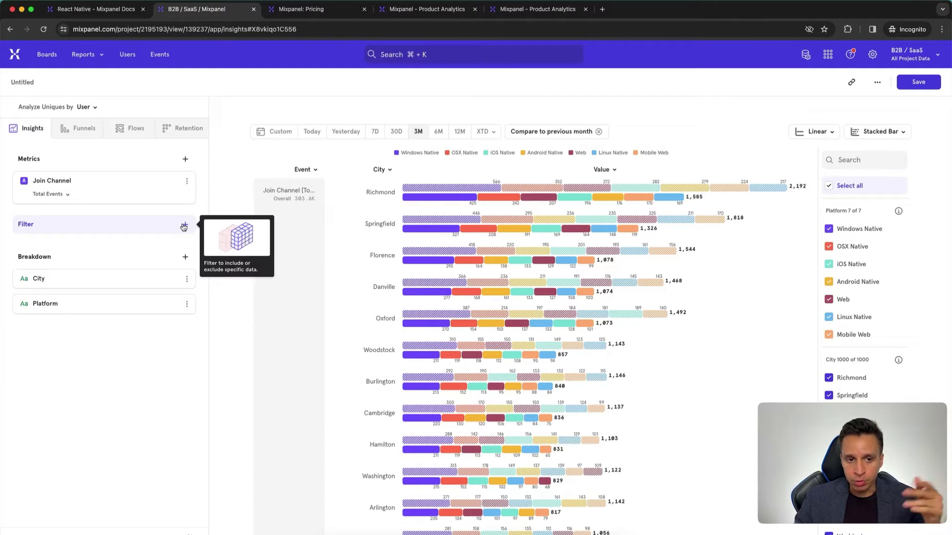
Open and dismiss the City breakdown options, then open and close the report types list.
{"action": "left_click", "coordinate": [189, 280]}
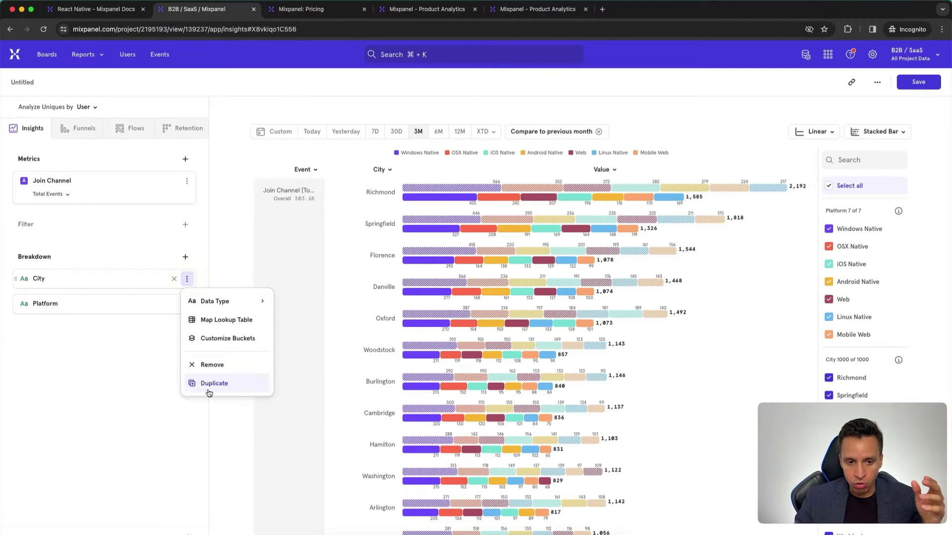
{"action": "left_click", "coordinate": [122, 351]}
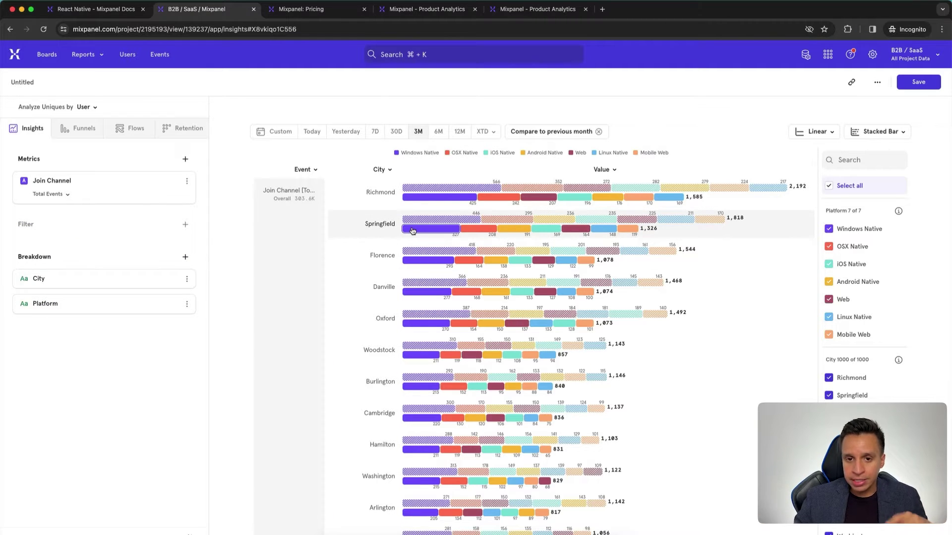
{"action": "mouse_move", "coordinate": [412, 230]}
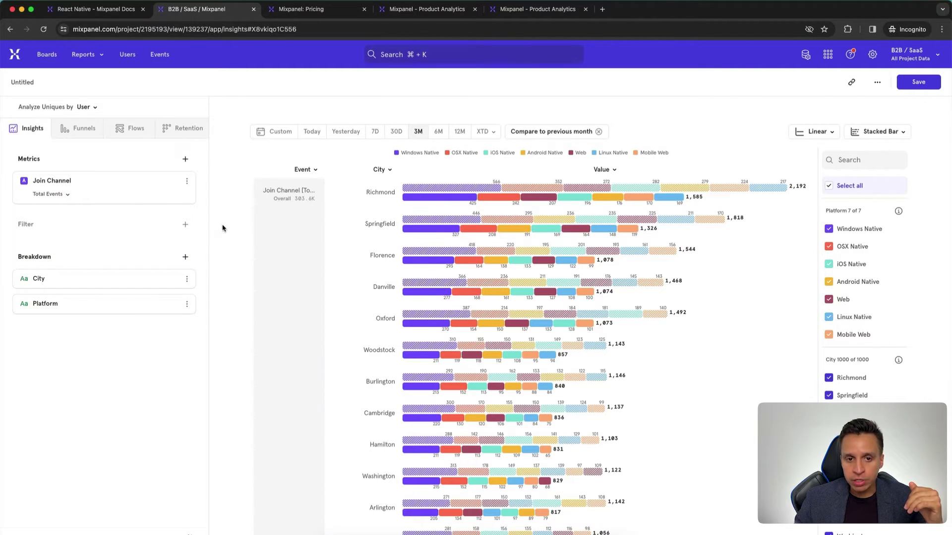
{"action": "mouse_move", "coordinate": [491, 236]}
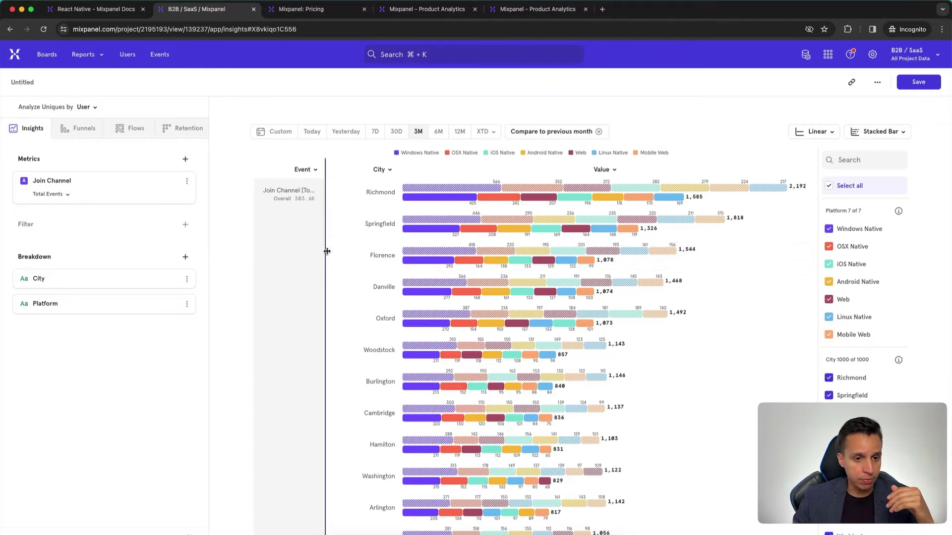
{"action": "left_click", "coordinate": [97, 57]}
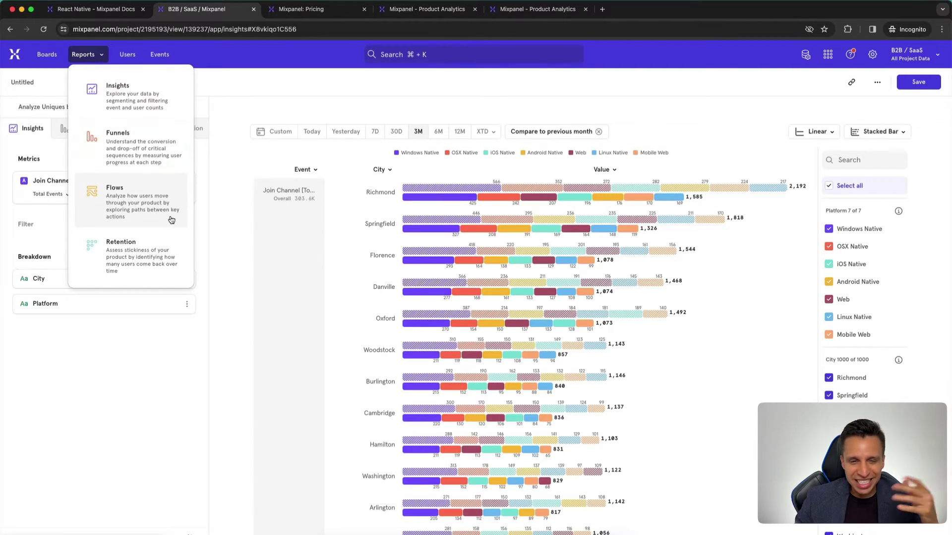
{"action": "left_click", "coordinate": [340, 118]}
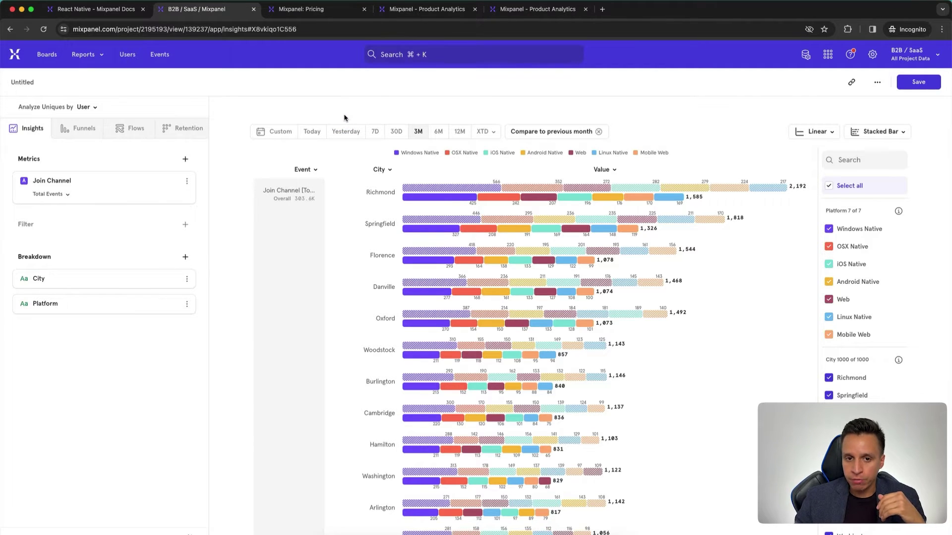
Switch to the pricing page and highlight the Starter plan's '20M events / month' line.
{"action": "key", "text": "ctrl+Tab"}
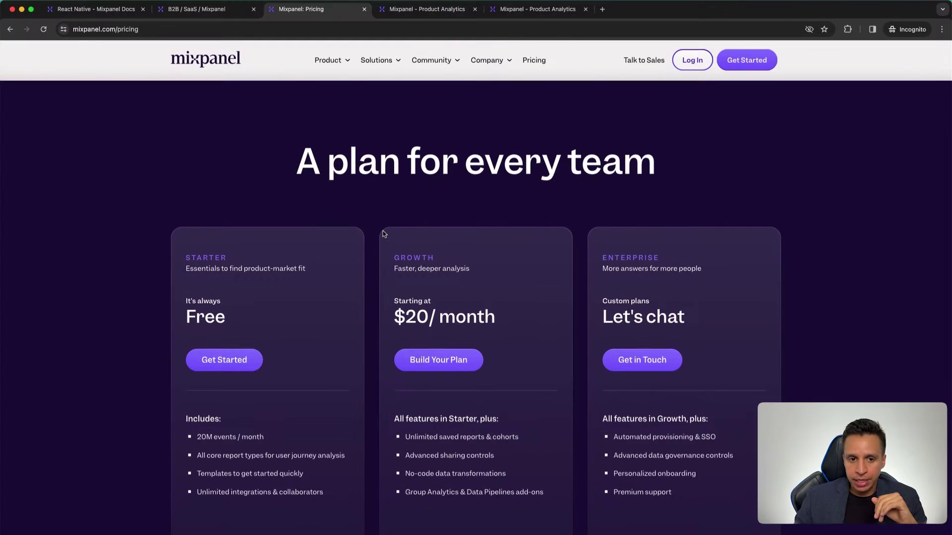
{"action": "scroll", "coordinate": [384, 234], "scroll_direction": "down", "scroll_amount": 2}
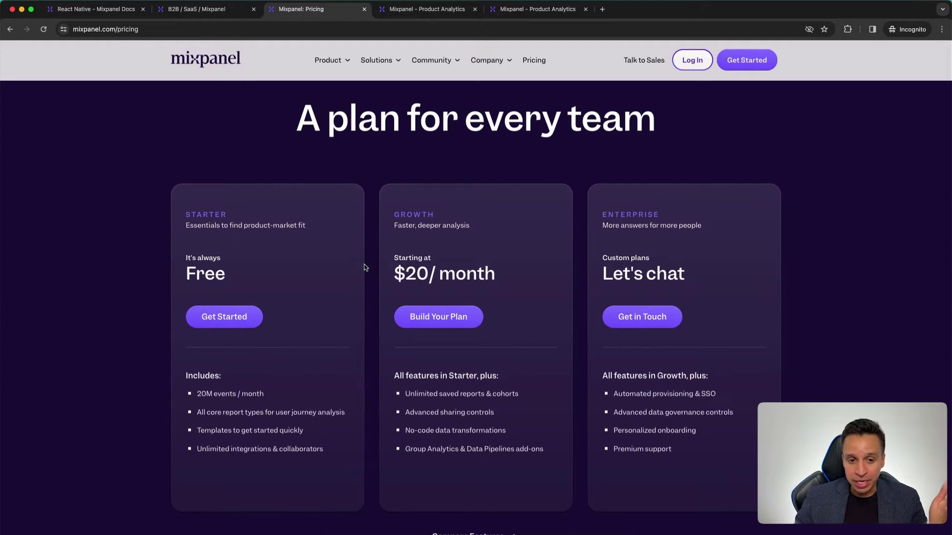
{"action": "triple_click", "coordinate": [243, 396]}
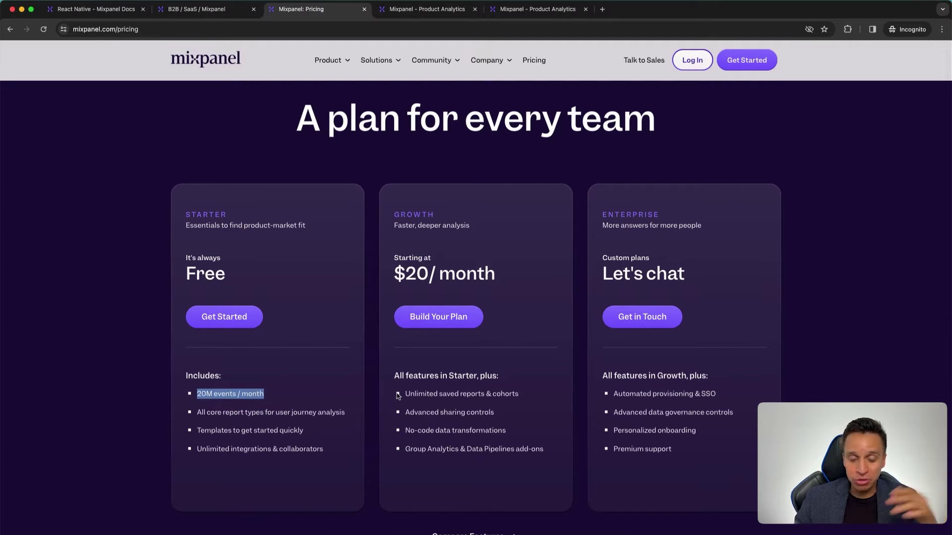
{"action": "left_click", "coordinate": [352, 394]}
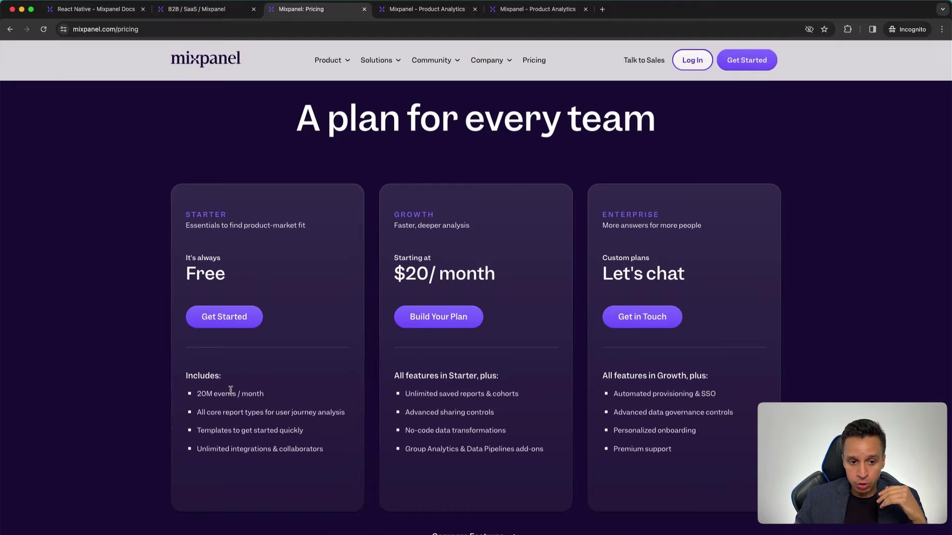
{"action": "triple_click", "coordinate": [231, 390]}
{"action": "triple_click", "coordinate": [246, 391]}
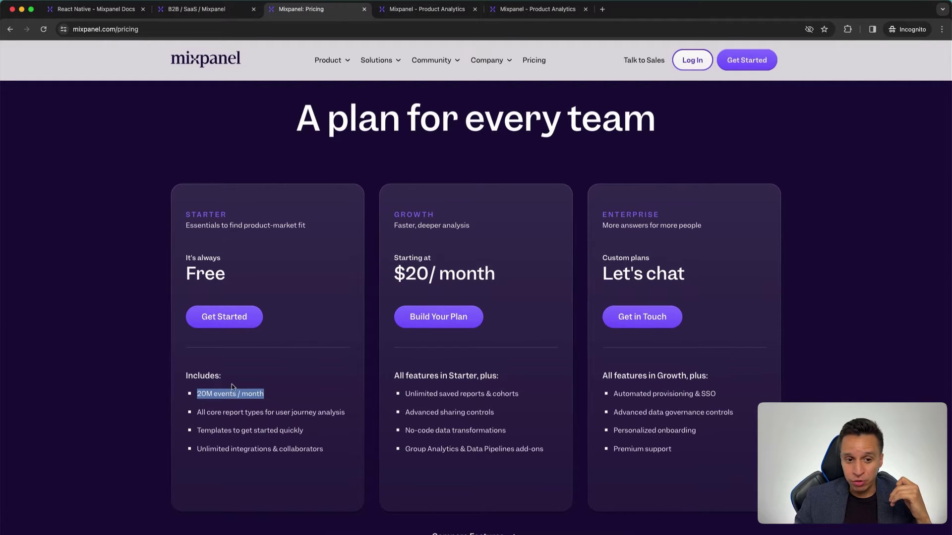
{"action": "scroll", "coordinate": [269, 398], "scroll_direction": "down", "scroll_amount": 2}
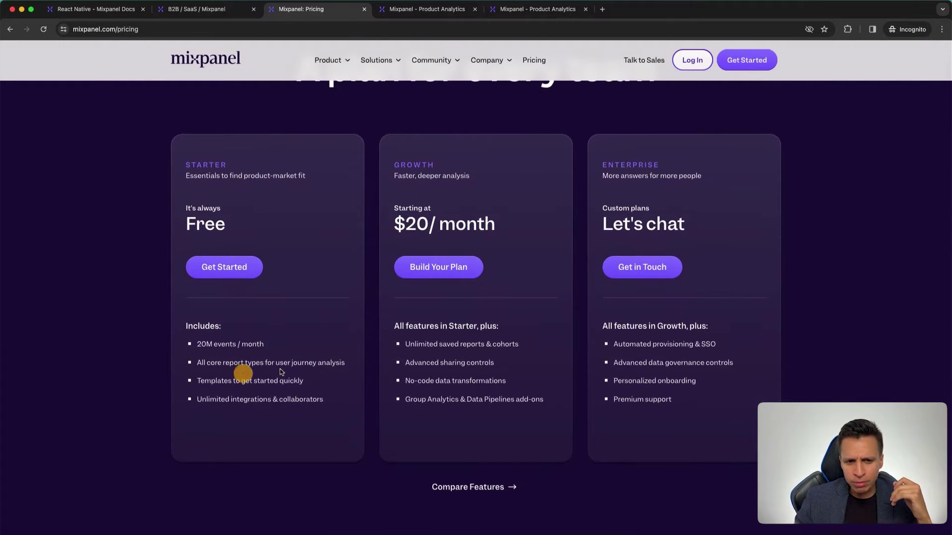
Expand the Core reports feature rows in the pricing comparison table.
{"action": "scroll", "coordinate": [281, 372], "scroll_direction": "down", "scroll_amount": 15}
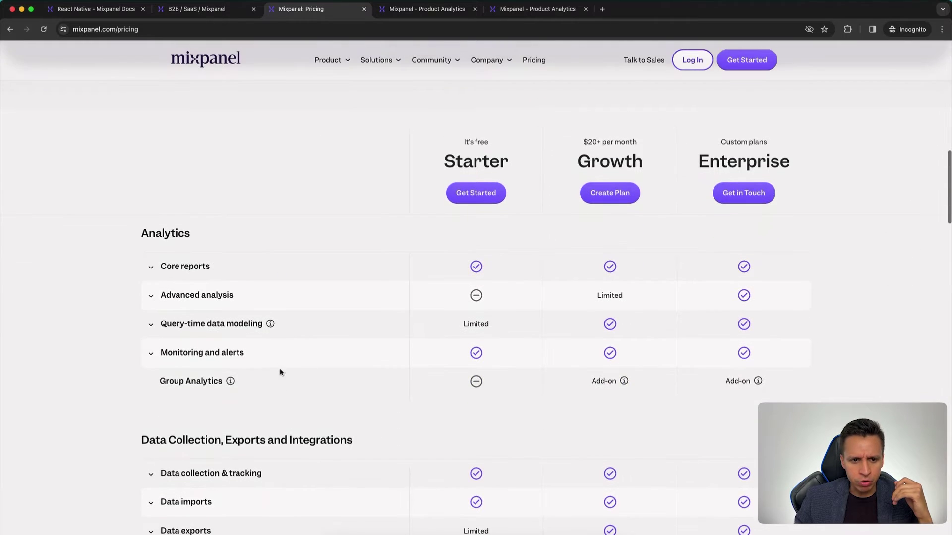
{"action": "left_click", "coordinate": [151, 247]}
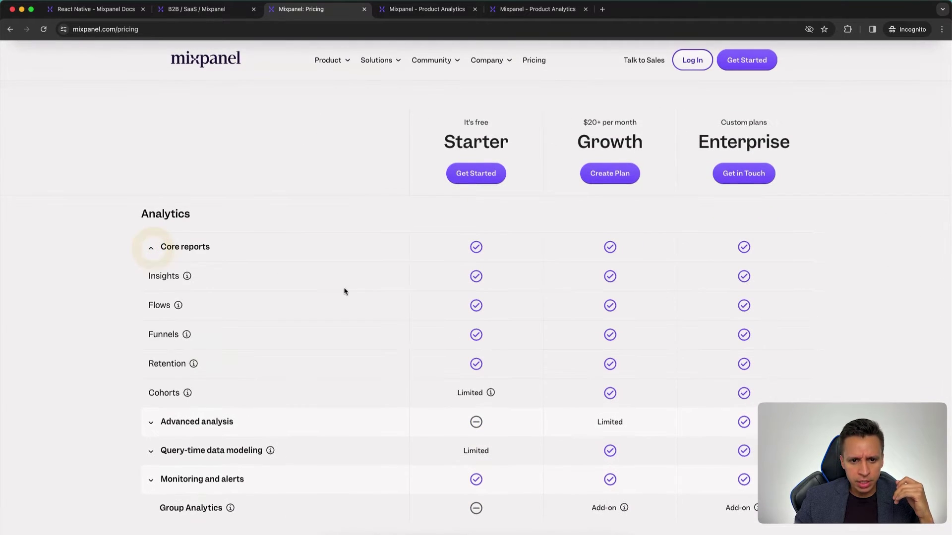
{"action": "scroll", "coordinate": [483, 337], "scroll_direction": "up", "scroll_amount": 1}
{"action": "scroll", "coordinate": [481, 347], "scroll_direction": "up", "scroll_amount": 1}
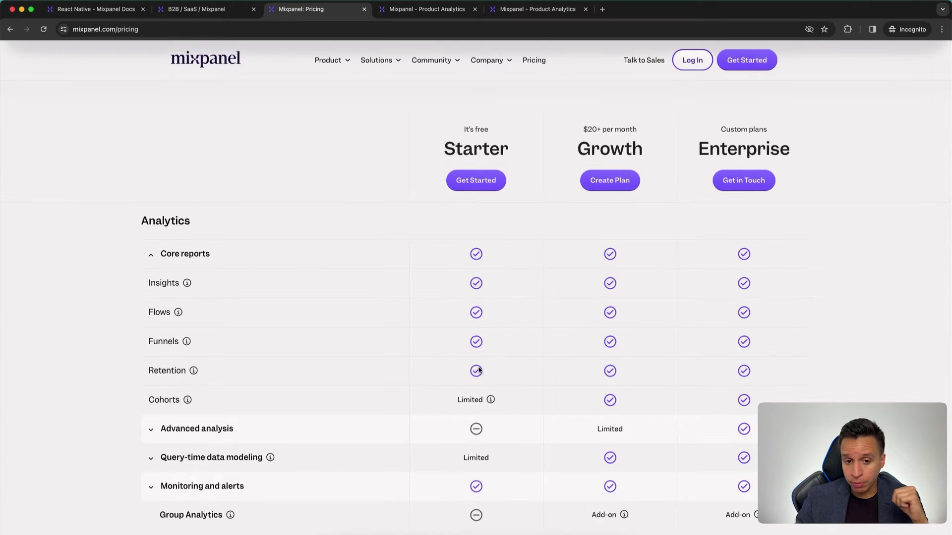
{"action": "scroll", "coordinate": [479, 370], "scroll_direction": "up", "scroll_amount": 1}
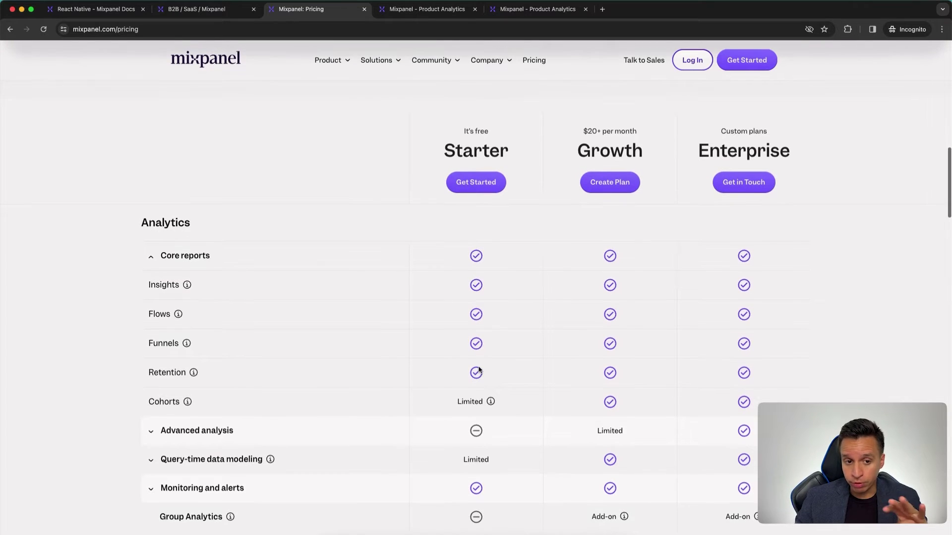
{"action": "scroll", "coordinate": [479, 367], "scroll_direction": "down", "scroll_amount": 1}
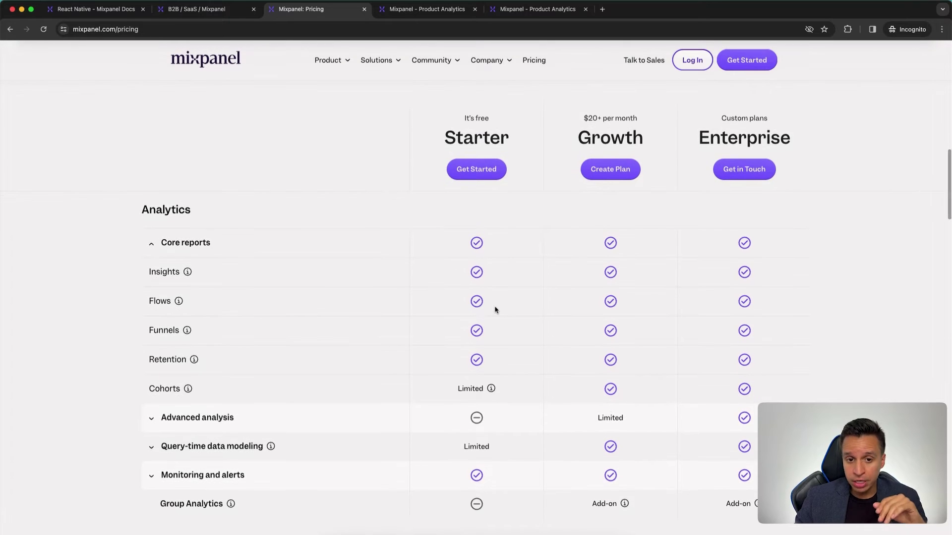
{"action": "scroll", "coordinate": [501, 318], "scroll_direction": "down", "scroll_amount": 3}
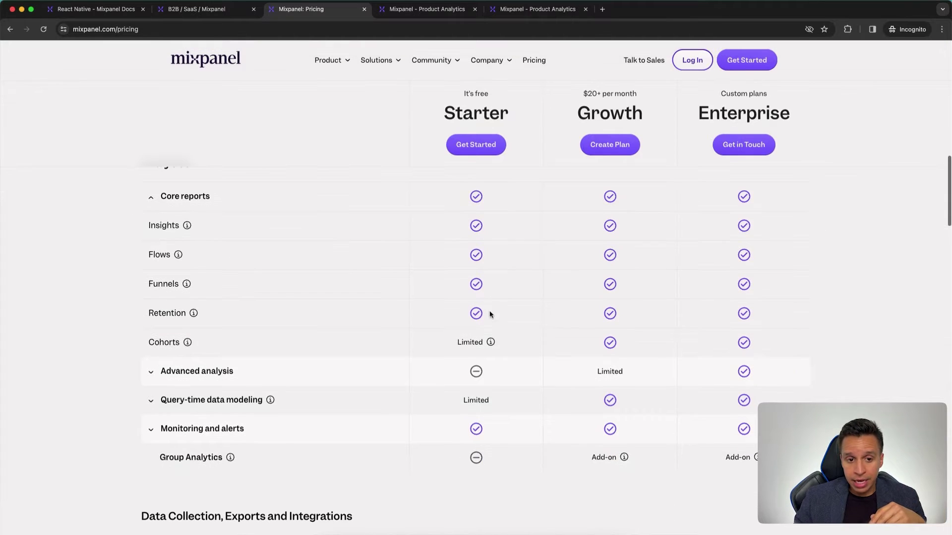
Expand Advanced analysis, highlight Impact through Signal, then collapse the group.
{"action": "left_click", "coordinate": [149, 371]}
{"action": "scroll", "coordinate": [208, 372], "scroll_direction": "down", "scroll_amount": 2}
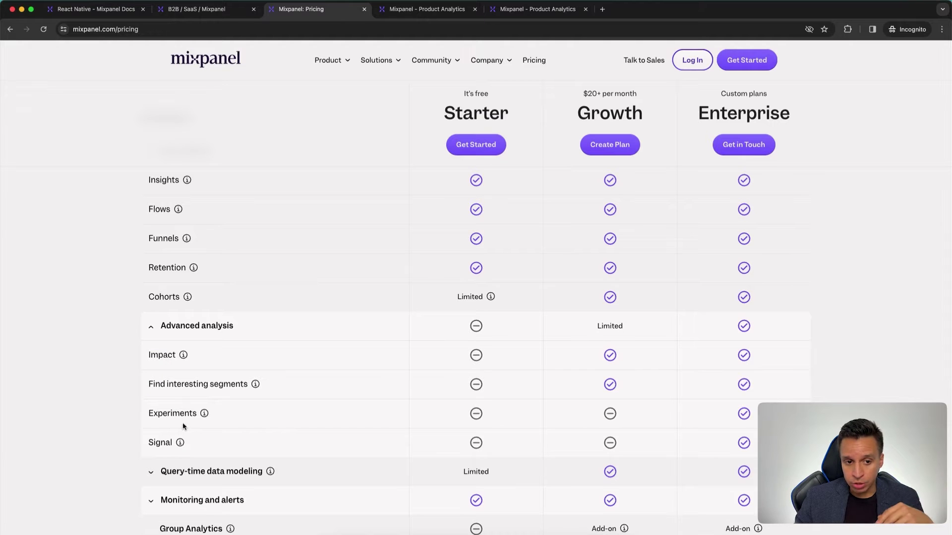
{"action": "left_click_drag", "start_coordinate": [148, 354], "coordinate": [212, 451]}
{"action": "scroll", "coordinate": [212, 449], "scroll_direction": "up", "scroll_amount": 1}
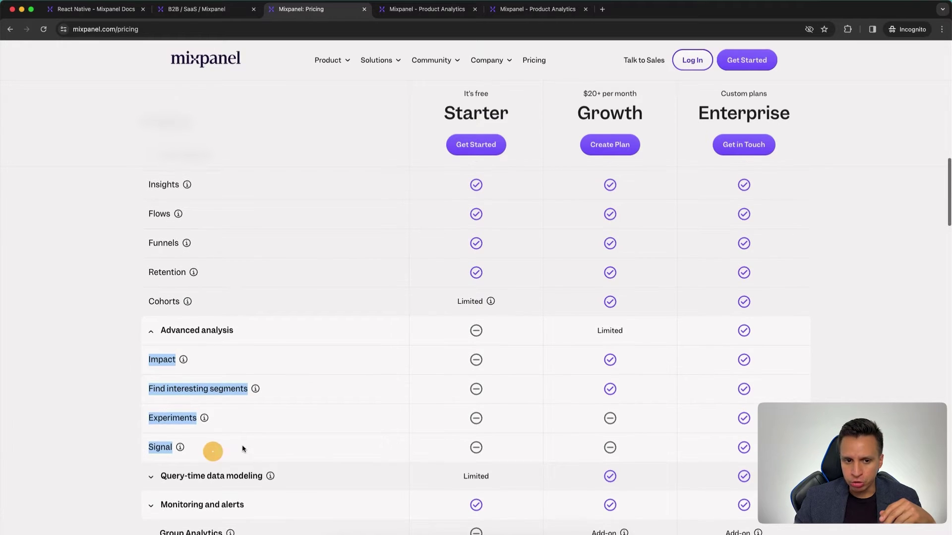
{"action": "left_click", "coordinate": [266, 423]}
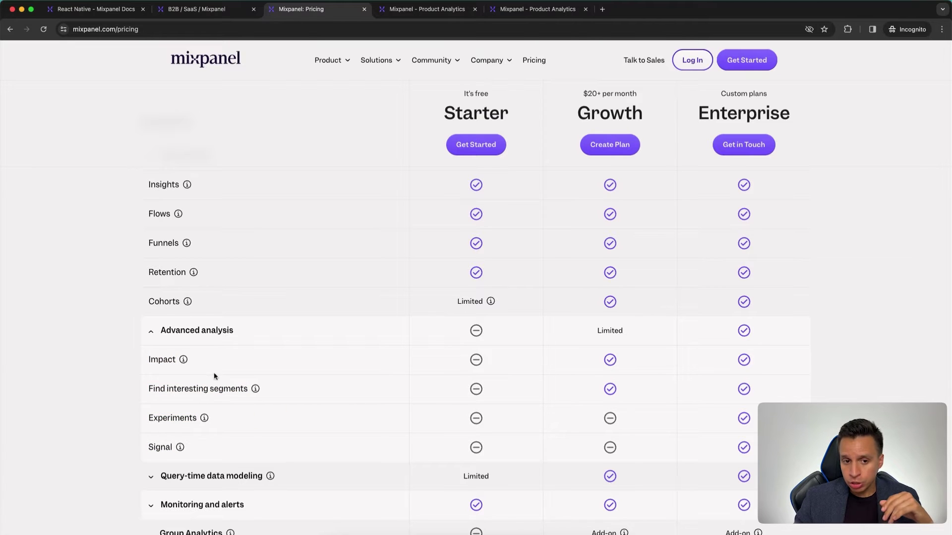
{"action": "left_click_drag", "start_coordinate": [152, 361], "coordinate": [249, 451]}
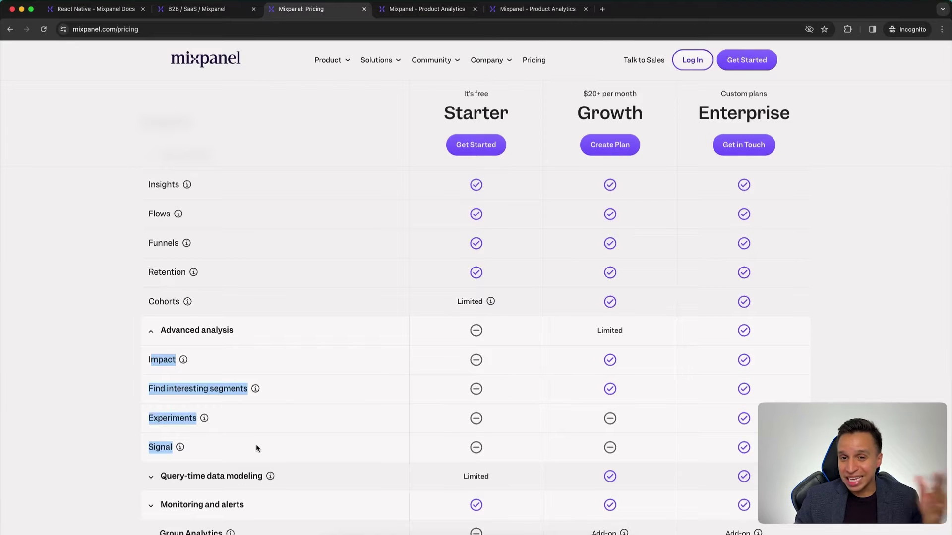
{"action": "left_click", "coordinate": [150, 332]}
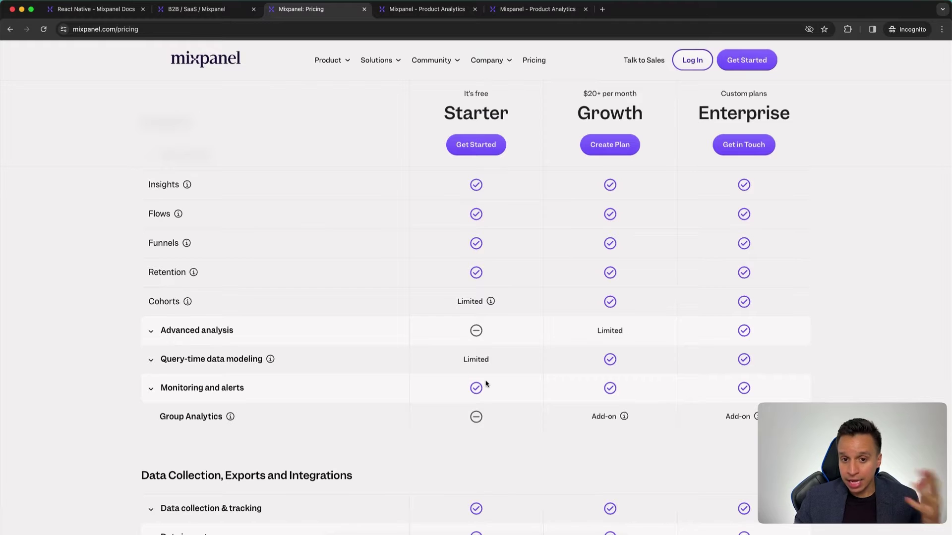
{"action": "scroll", "coordinate": [485, 383], "scroll_direction": "up", "scroll_amount": 15}
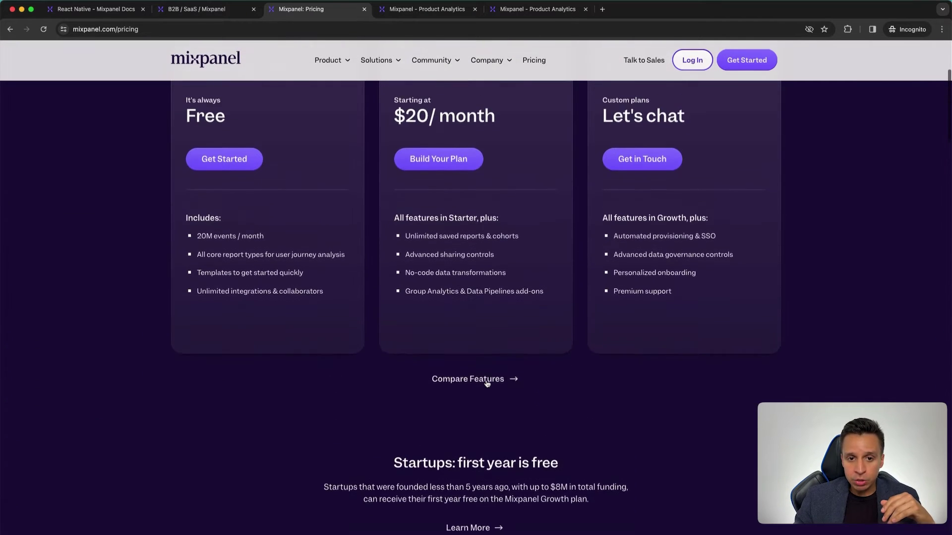
Build a Growth plan with 2M events per month, checking annual then monthly billing at $215.60.
{"action": "scroll", "coordinate": [486, 381], "scroll_direction": "up", "scroll_amount": 2}
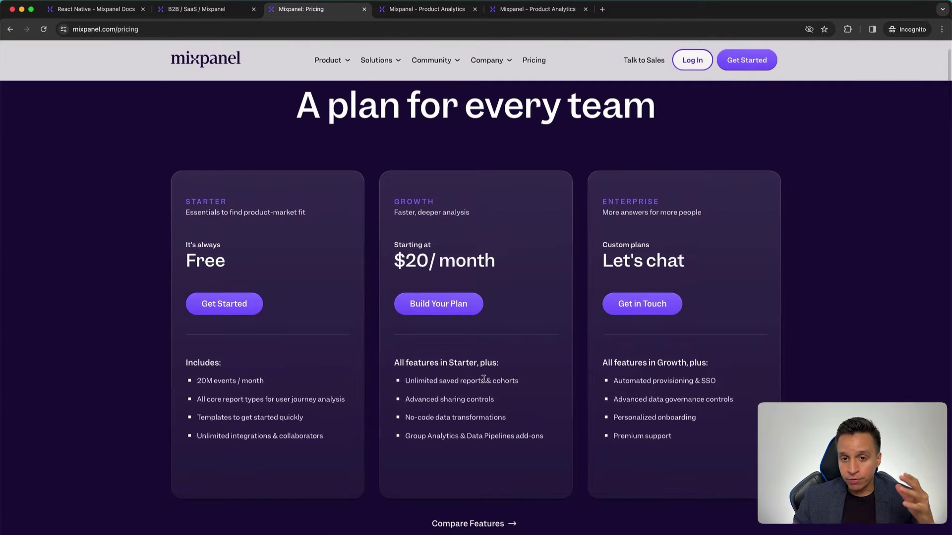
{"action": "left_click", "coordinate": [449, 310]}
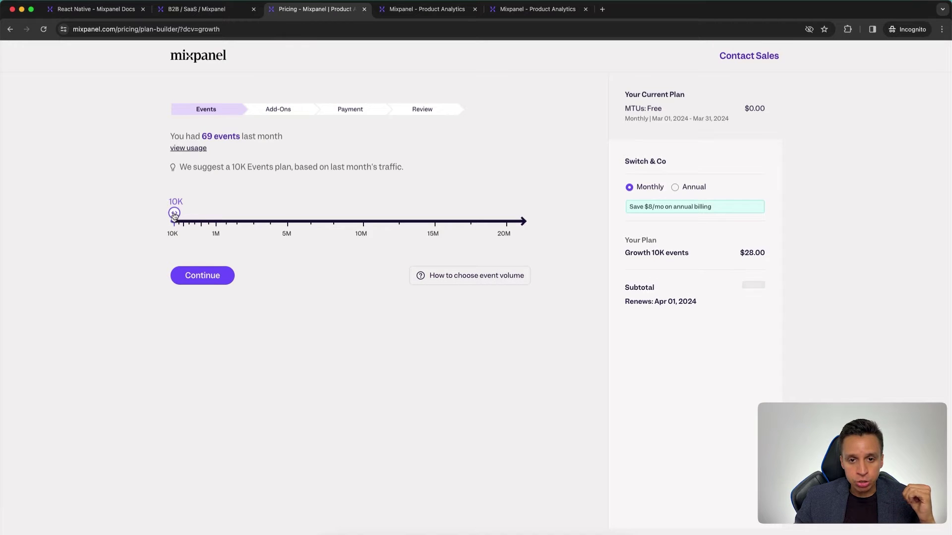
{"action": "left_click_drag", "start_coordinate": [174, 214], "coordinate": [363, 216]}
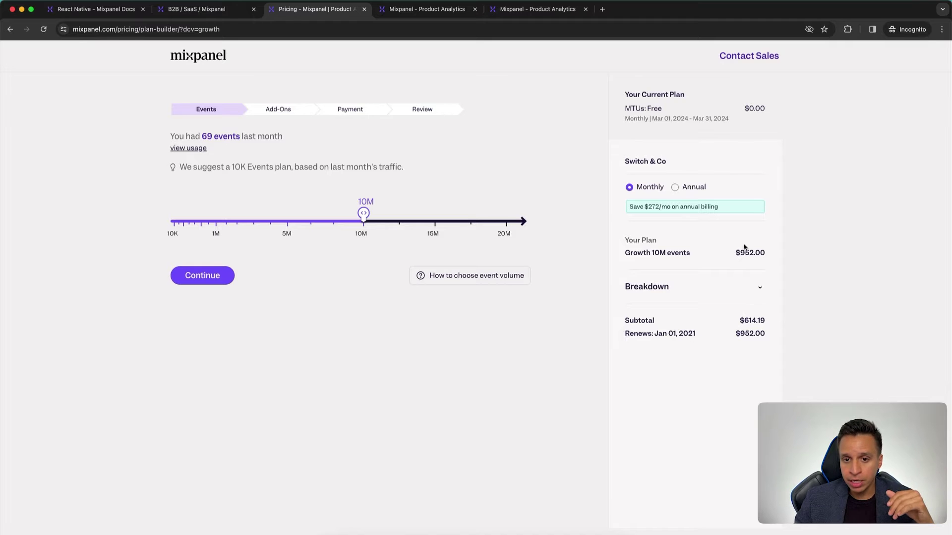
{"action": "left_click", "coordinate": [676, 188]}
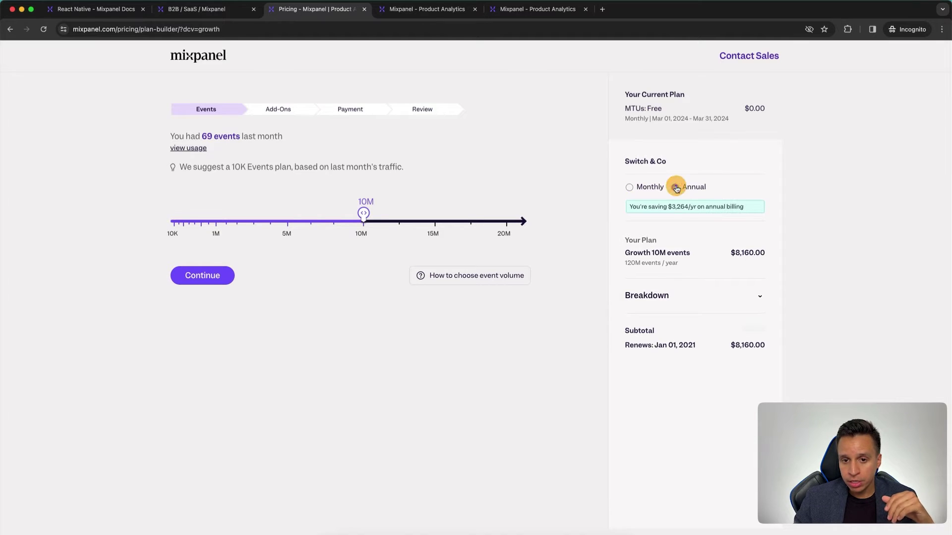
{"action": "left_click", "coordinate": [628, 187]}
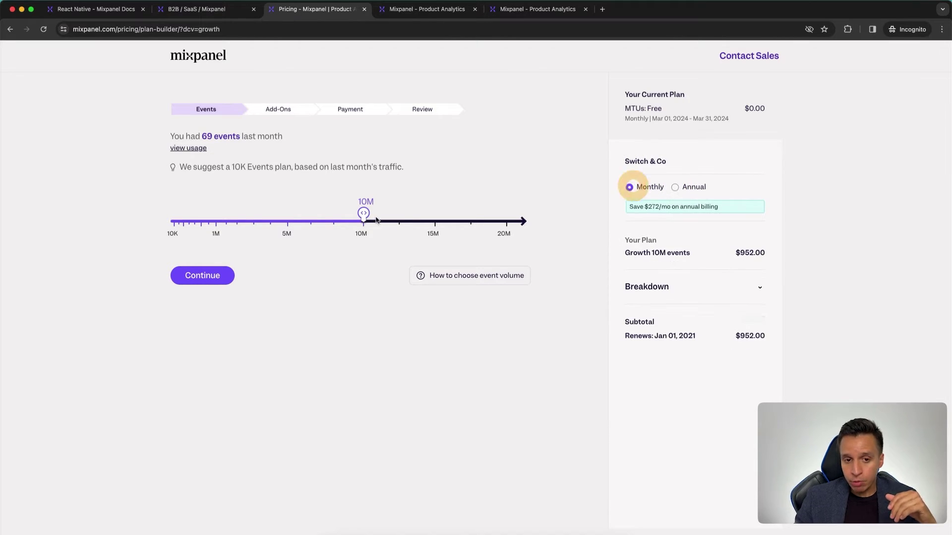
{"action": "left_click_drag", "start_coordinate": [363, 214], "coordinate": [228, 227]}
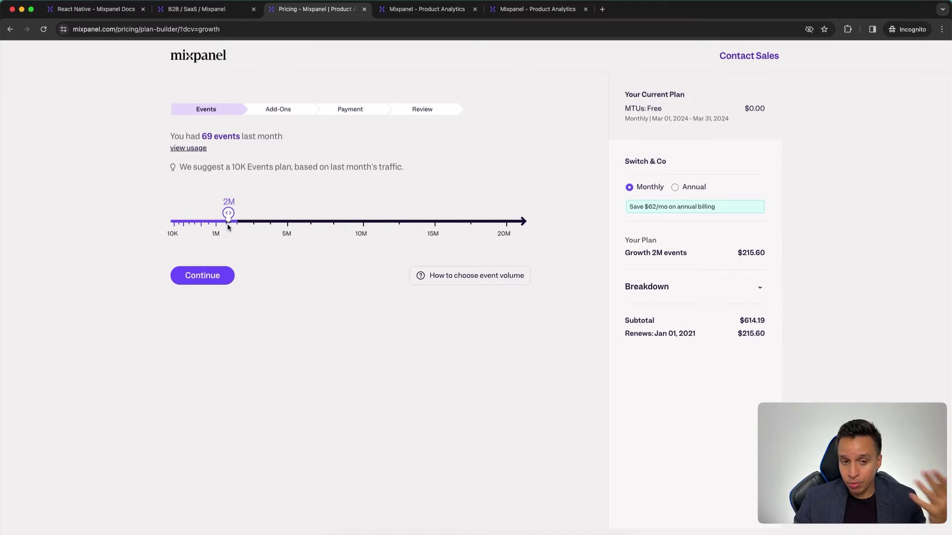
{"action": "left_click_drag", "start_coordinate": [228, 227], "coordinate": [271, 227]}
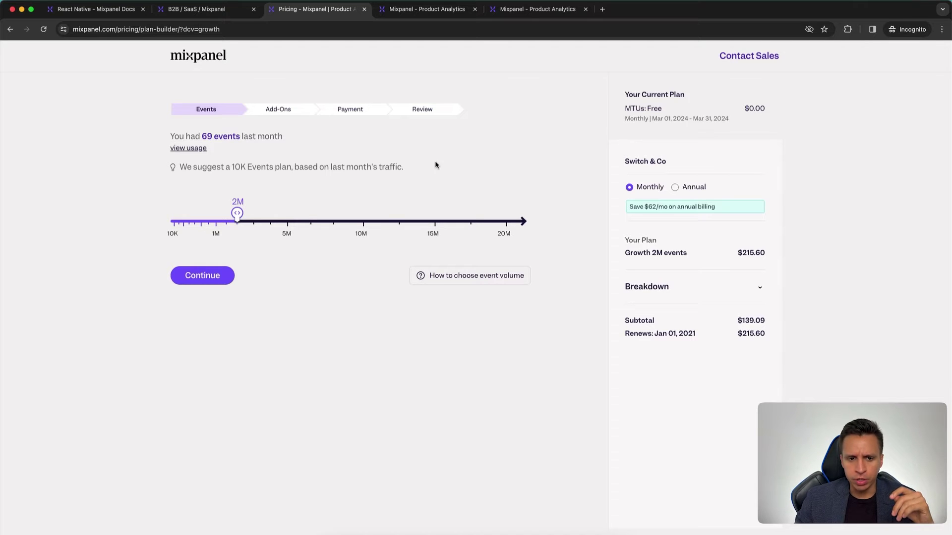
Try the Add-Ons step, return to pricing, then switch to the project's Integrations page.
{"action": "left_click", "coordinate": [293, 116]}
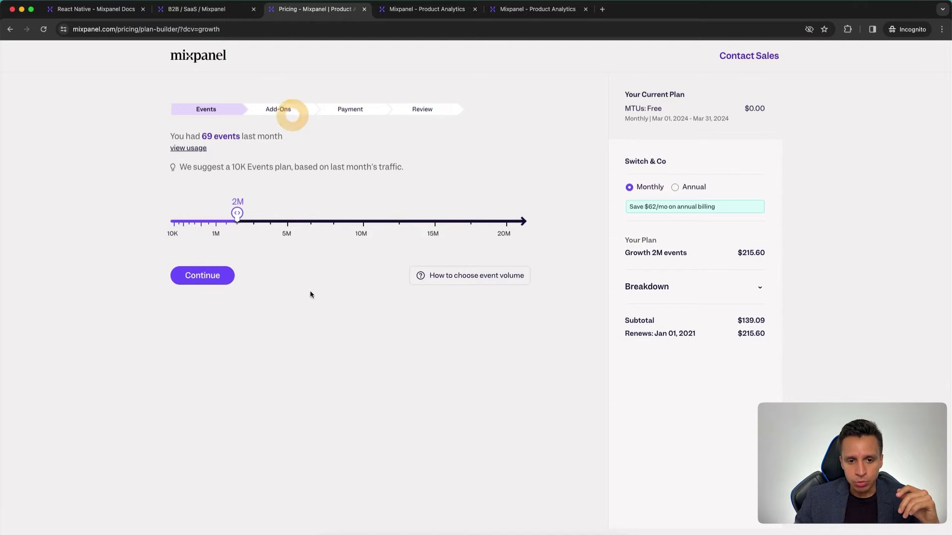
{"action": "left_click", "coordinate": [10, 30]}
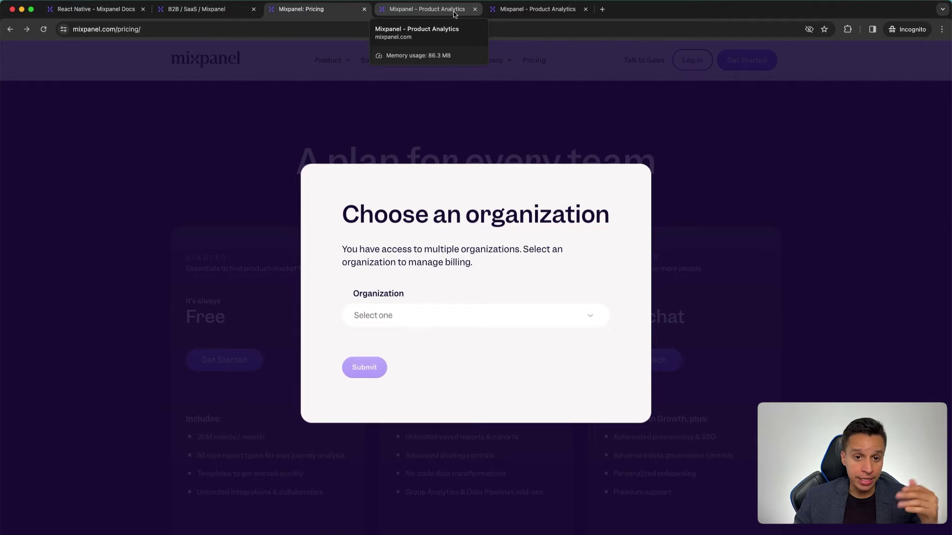
{"action": "left_click", "coordinate": [454, 12]}
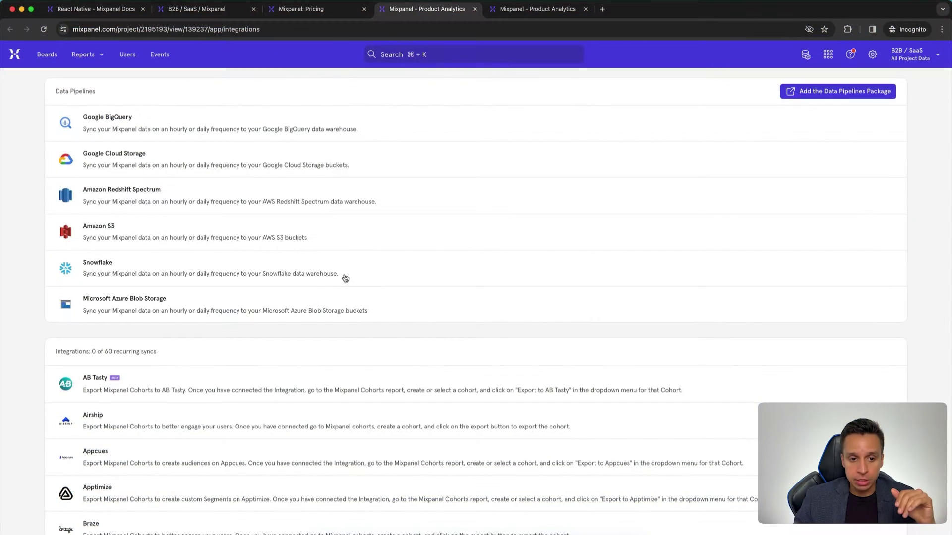
Highlight the integrations count line and scroll through the cohort-export destinations.
{"action": "scroll", "coordinate": [346, 278], "scroll_direction": "down", "scroll_amount": 3}
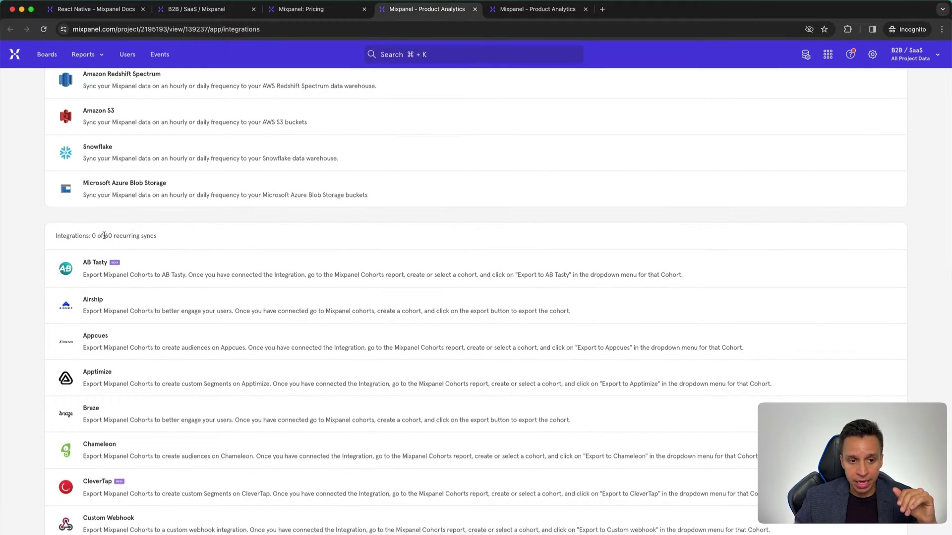
{"action": "triple_click", "coordinate": [104, 235]}
{"action": "scroll", "coordinate": [133, 240], "scroll_direction": "down", "scroll_amount": 2}
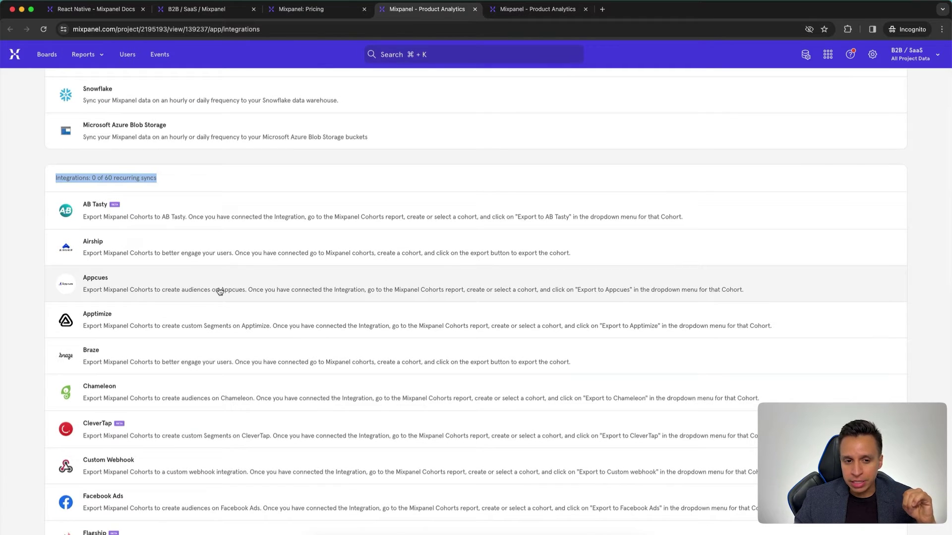
{"action": "scroll", "coordinate": [203, 394], "scroll_direction": "down", "scroll_amount": 1}
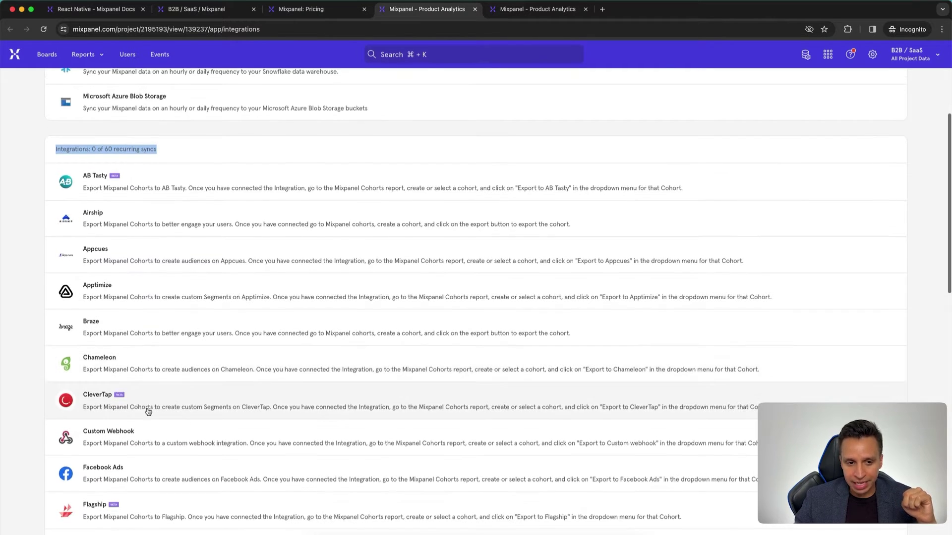
{"action": "scroll", "coordinate": [181, 391], "scroll_direction": "down", "scroll_amount": 11}
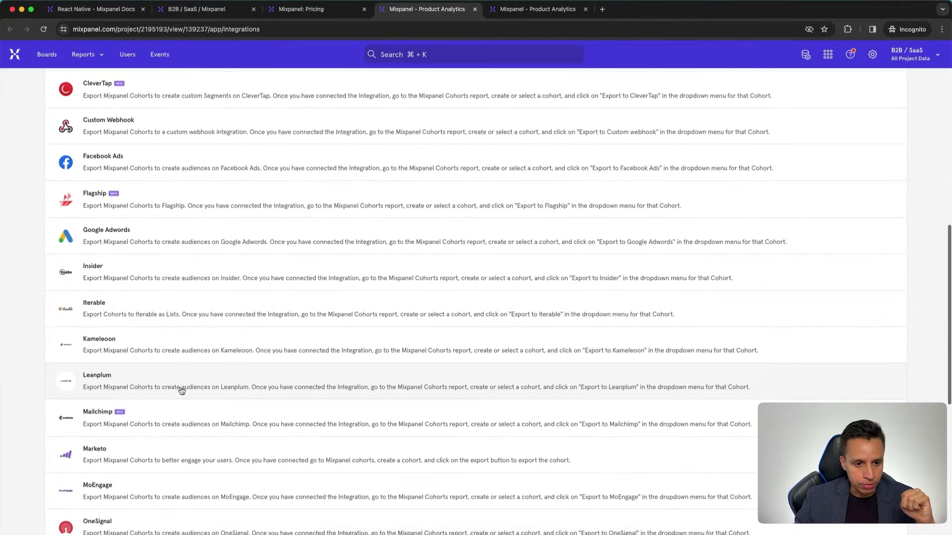
{"action": "scroll", "coordinate": [181, 391], "scroll_direction": "down", "scroll_amount": 4}
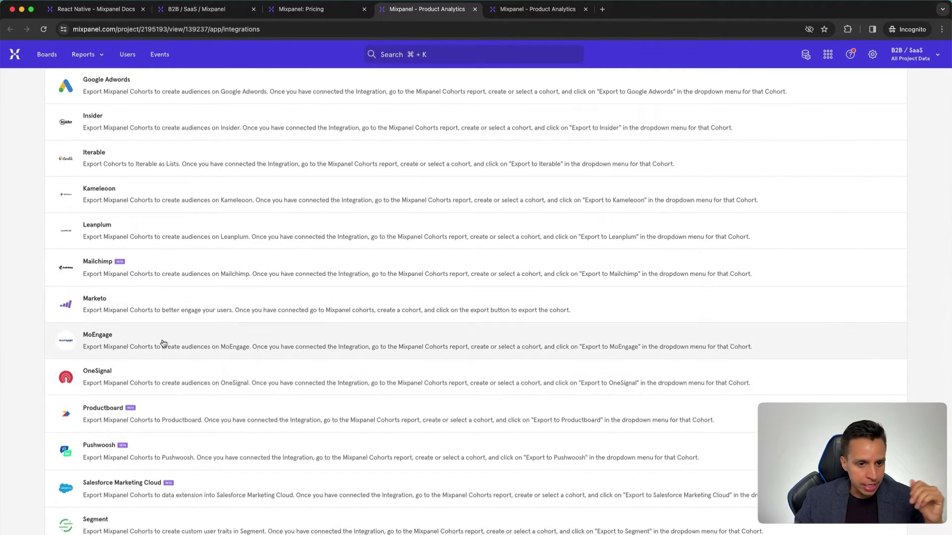
{"action": "scroll", "coordinate": [160, 387], "scroll_direction": "up", "scroll_amount": 9}
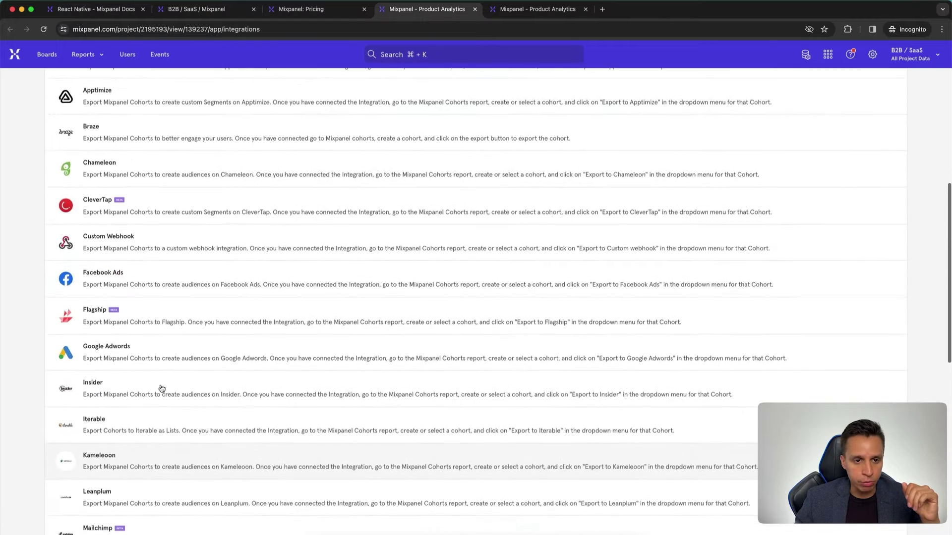
{"action": "scroll", "coordinate": [162, 389], "scroll_direction": "up", "scroll_amount": 3}
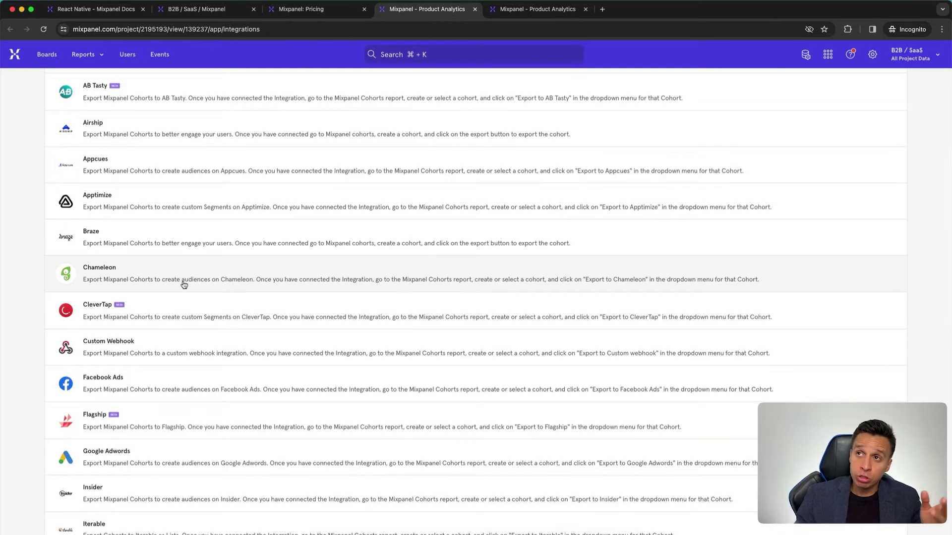
{"action": "left_click", "coordinate": [219, 13]}
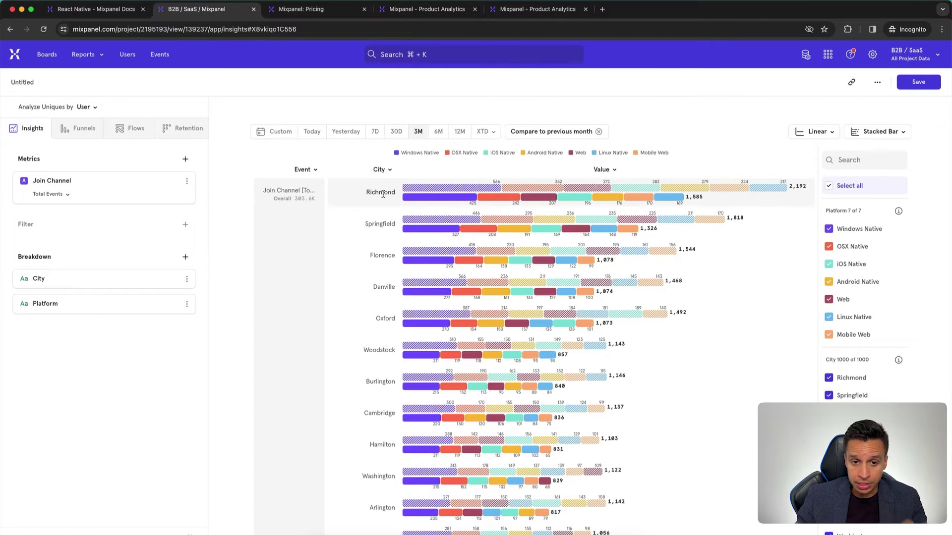
{"action": "mouse_move", "coordinate": [404, 195]}
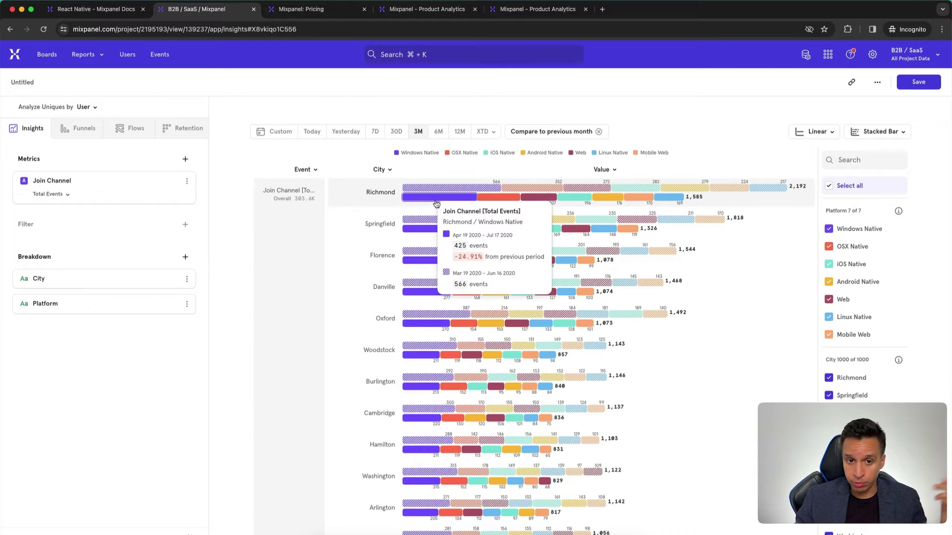
{"action": "left_click", "coordinate": [427, 9]}
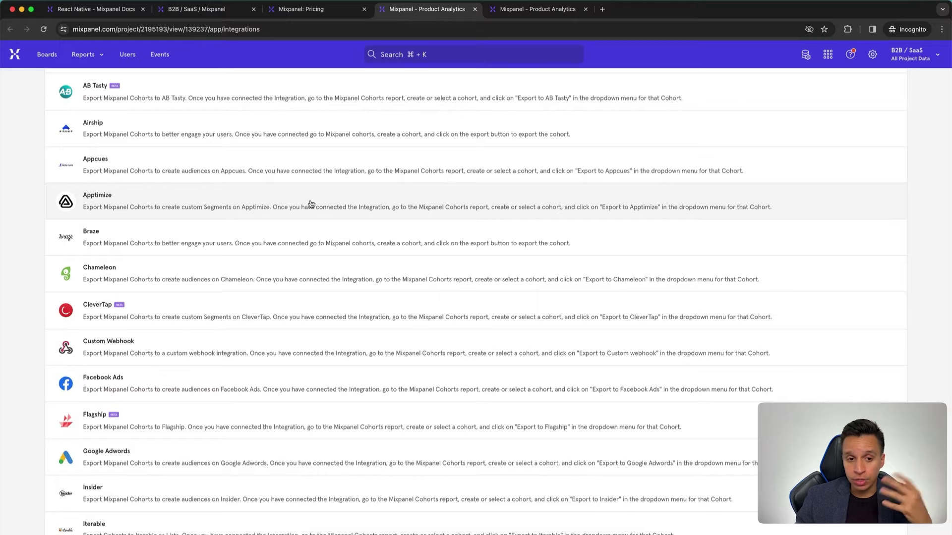
{"action": "scroll", "coordinate": [346, 210], "scroll_direction": "down", "scroll_amount": 3}
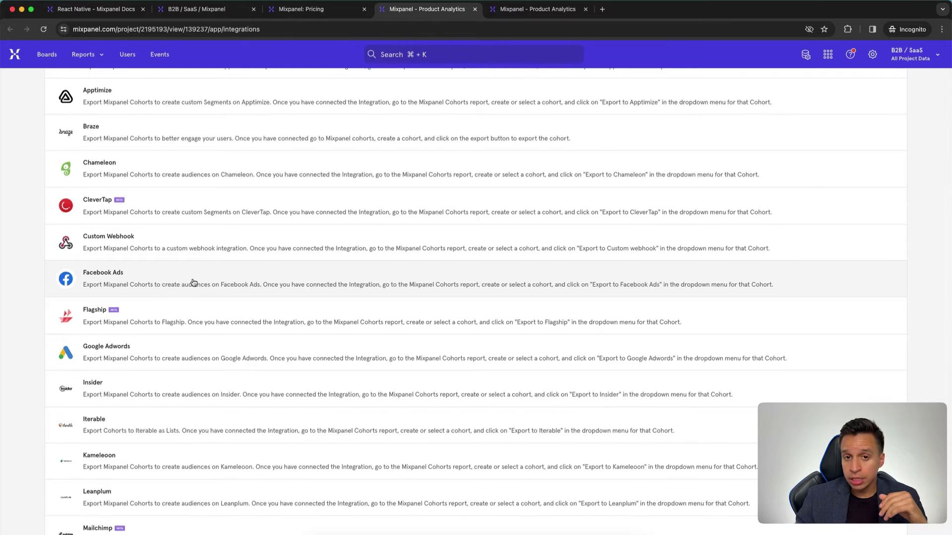
{"action": "scroll", "coordinate": [193, 282], "scroll_direction": "down", "scroll_amount": 1}
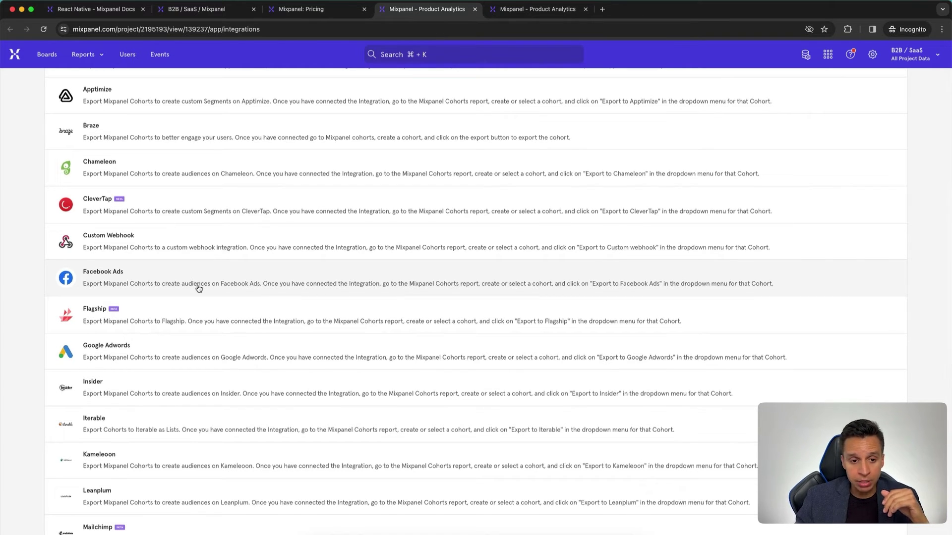
{"action": "scroll", "coordinate": [197, 285], "scroll_direction": "down", "scroll_amount": 5}
{"action": "scroll", "coordinate": [196, 287], "scroll_direction": "down", "scroll_amount": 7}
{"action": "scroll", "coordinate": [211, 352], "scroll_direction": "up", "scroll_amount": 4}
{"action": "scroll", "coordinate": [211, 353], "scroll_direction": "up", "scroll_amount": 4}
{"action": "scroll", "coordinate": [182, 262], "scroll_direction": "up", "scroll_amount": 5}
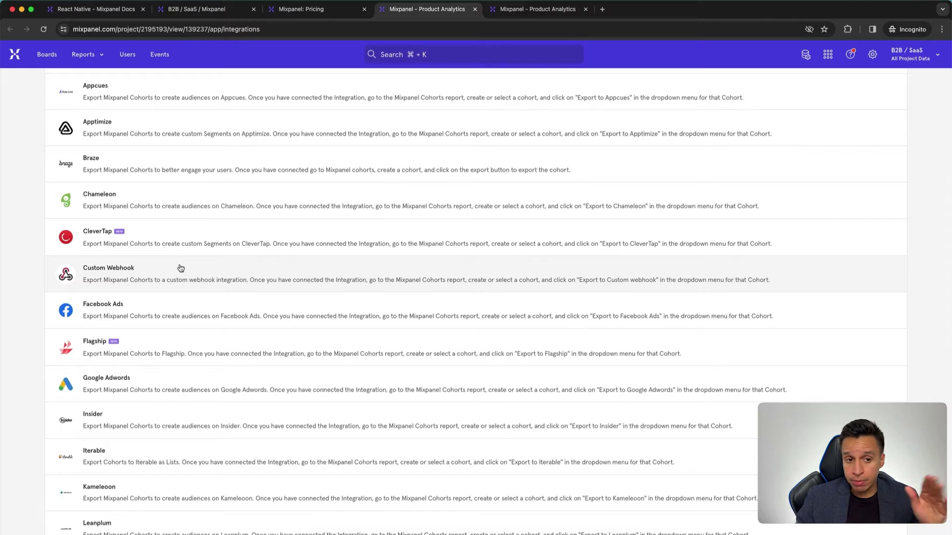
{"action": "scroll", "coordinate": [181, 263], "scroll_direction": "up", "scroll_amount": 9}
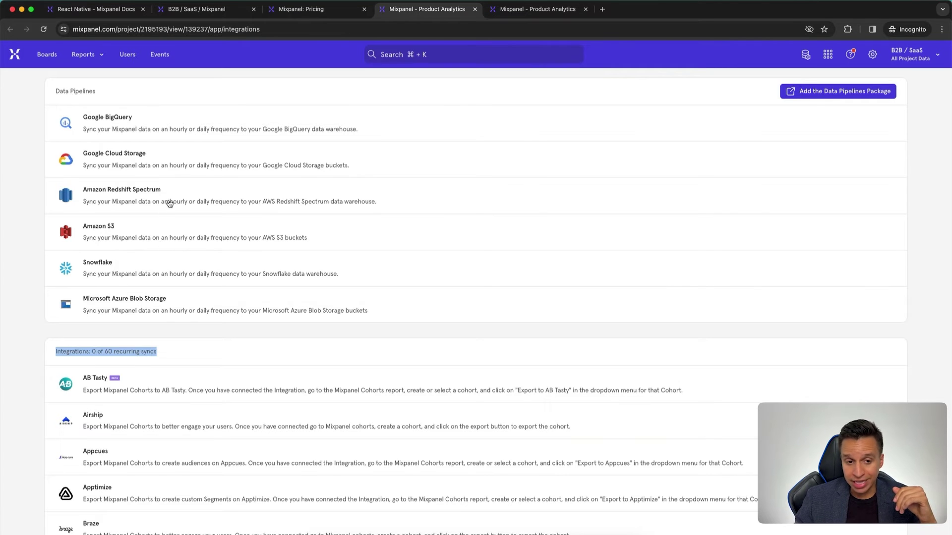
{"action": "left_click", "coordinate": [16, 203]}
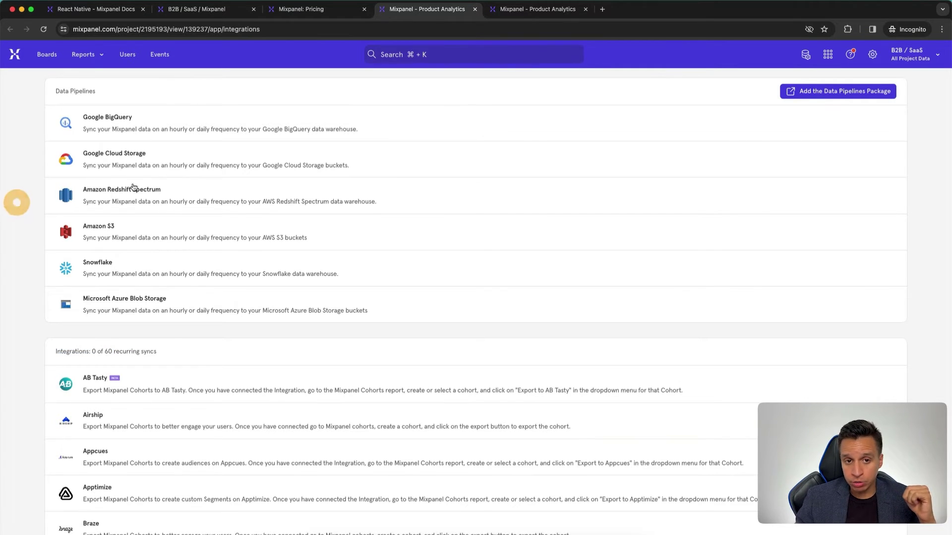
{"action": "scroll", "coordinate": [167, 193], "scroll_direction": "down", "scroll_amount": 1}
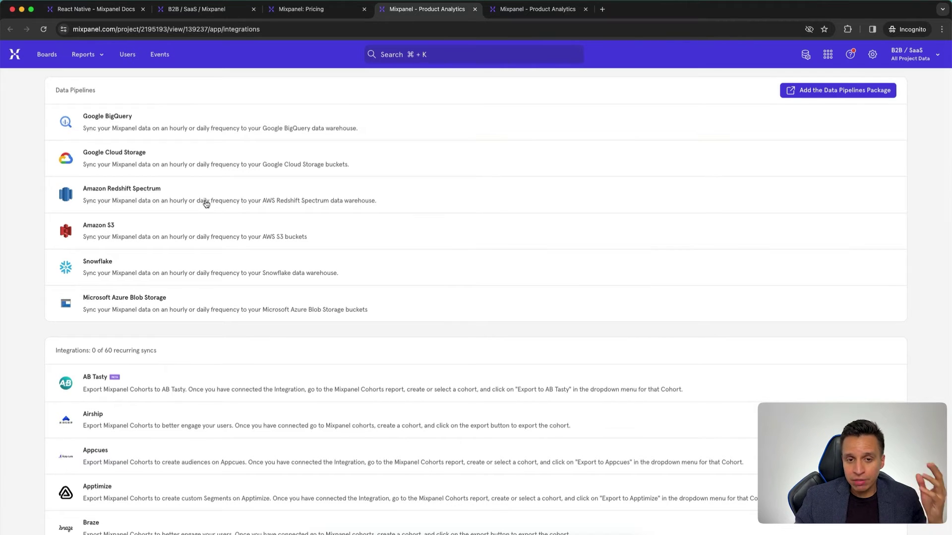
{"action": "scroll", "coordinate": [211, 191], "scroll_direction": "down", "scroll_amount": 5}
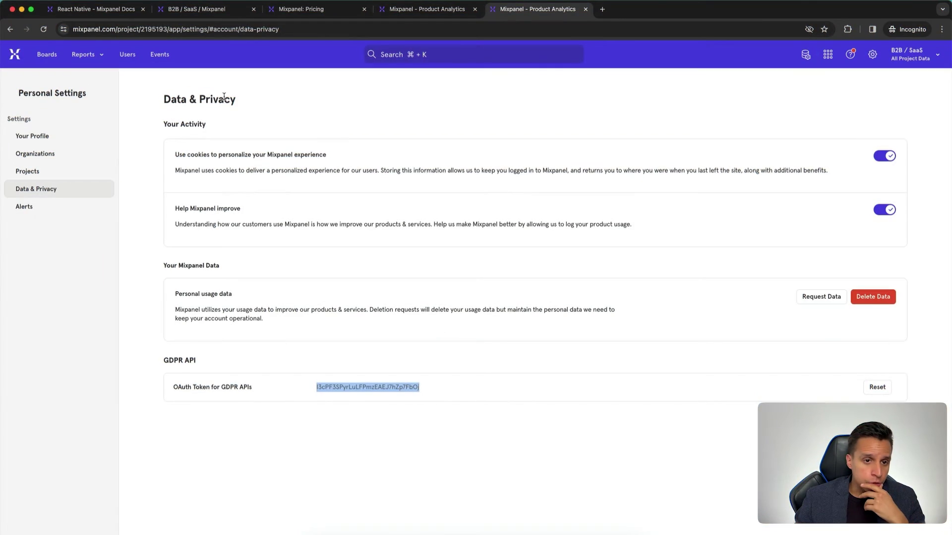
Show the Users list of 565,178 profiles with email, country, region and city columns.
{"action": "left_click", "coordinate": [129, 54]}
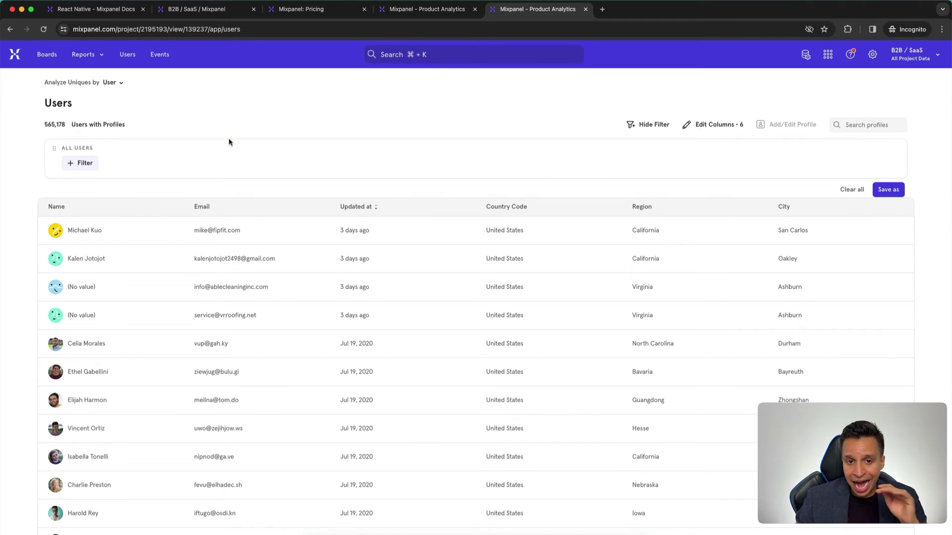
{"action": "scroll", "coordinate": [221, 144], "scroll_direction": "down", "scroll_amount": 1}
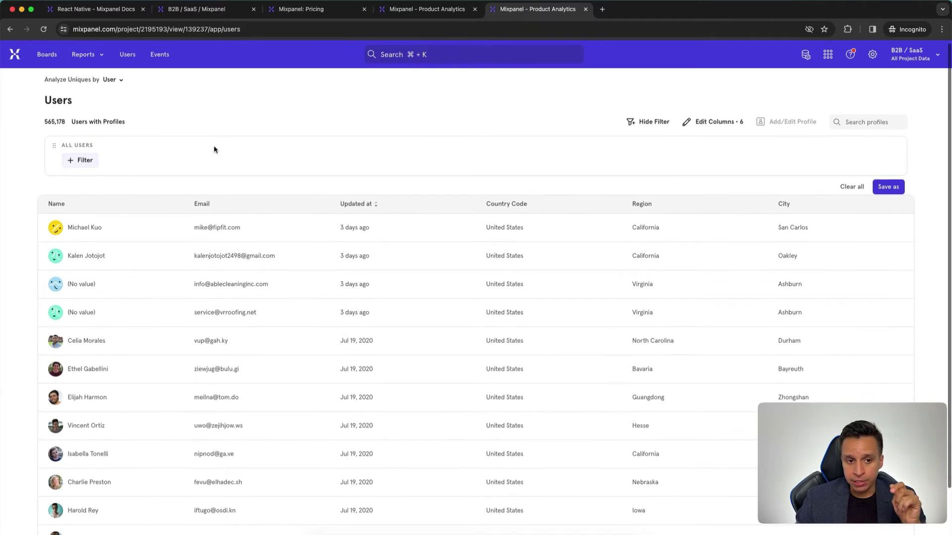
Open the first user's profile and highlight their first name and email address.
{"action": "left_click", "coordinate": [97, 229]}
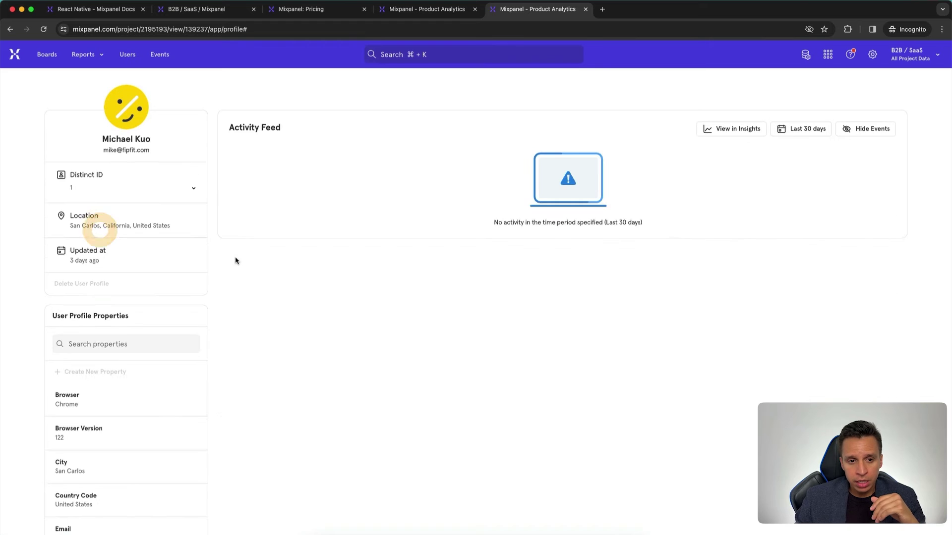
{"action": "double_click", "coordinate": [127, 137]}
{"action": "triple_click", "coordinate": [127, 150]}
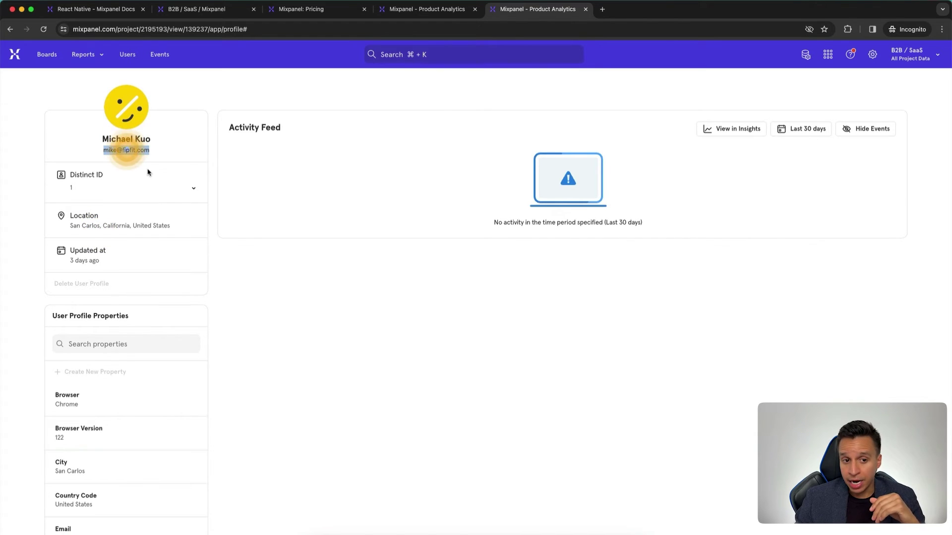
{"action": "scroll", "coordinate": [171, 206], "scroll_direction": "down", "scroll_amount": 5}
{"action": "scroll", "coordinate": [219, 259], "scroll_direction": "up", "scroll_amount": 3}
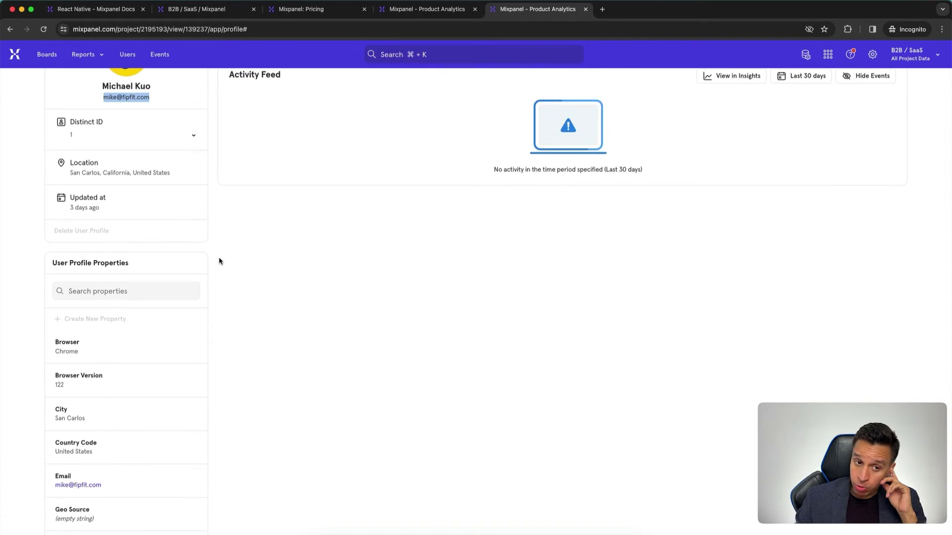
{"action": "scroll", "coordinate": [104, 171], "scroll_direction": "up", "scroll_amount": 2}
Highlight the user's full name, then point out and deselect the profile's Distinct ID.
{"action": "triple_click", "coordinate": [131, 139]}
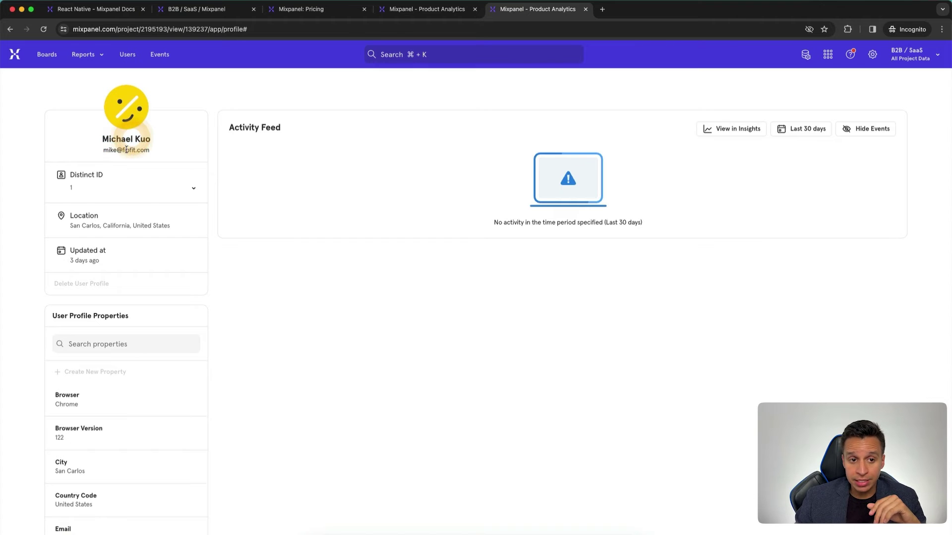
{"action": "scroll", "coordinate": [213, 224], "scroll_direction": "down", "scroll_amount": 5}
{"action": "scroll", "coordinate": [212, 225], "scroll_direction": "up", "scroll_amount": 5}
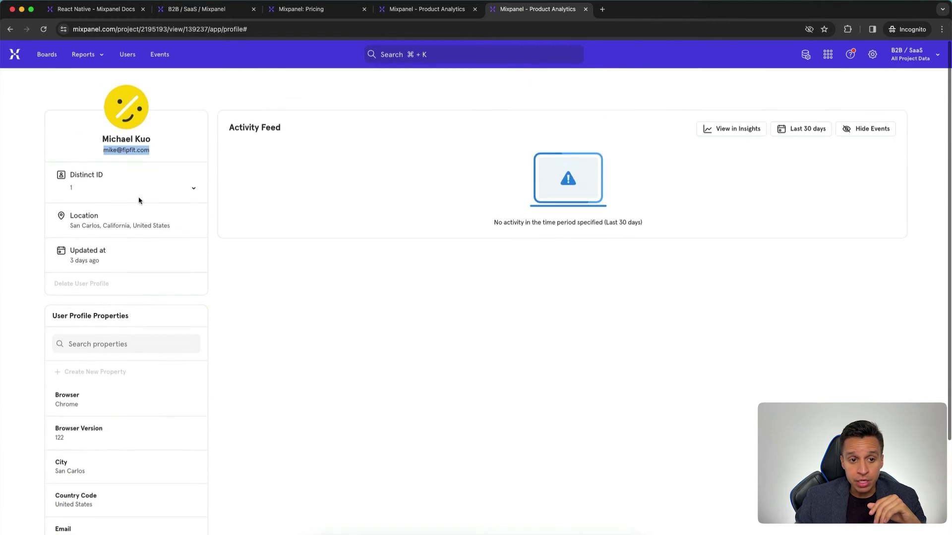
{"action": "left_click", "coordinate": [74, 188]}
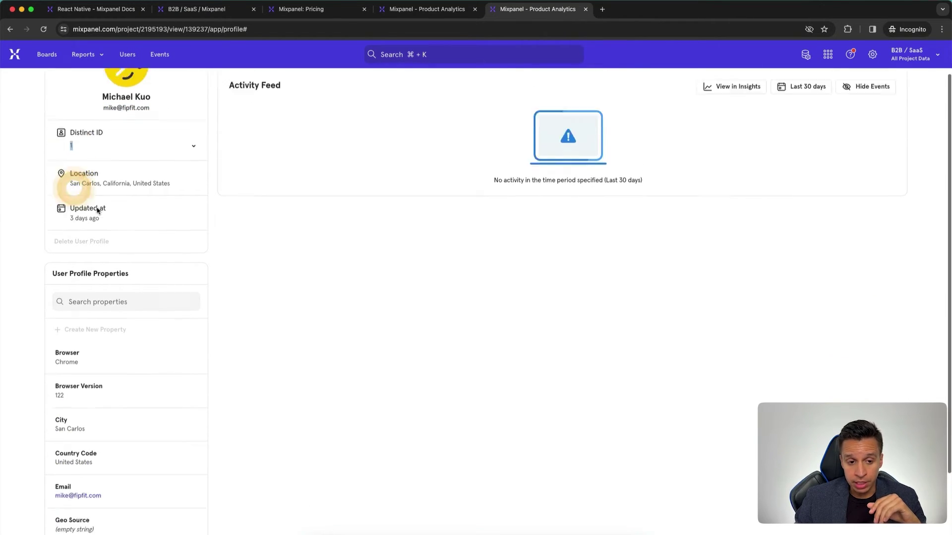
{"action": "scroll", "coordinate": [149, 215], "scroll_direction": "down", "scroll_amount": 2}
{"action": "scroll", "coordinate": [158, 214], "scroll_direction": "up", "scroll_amount": 4}
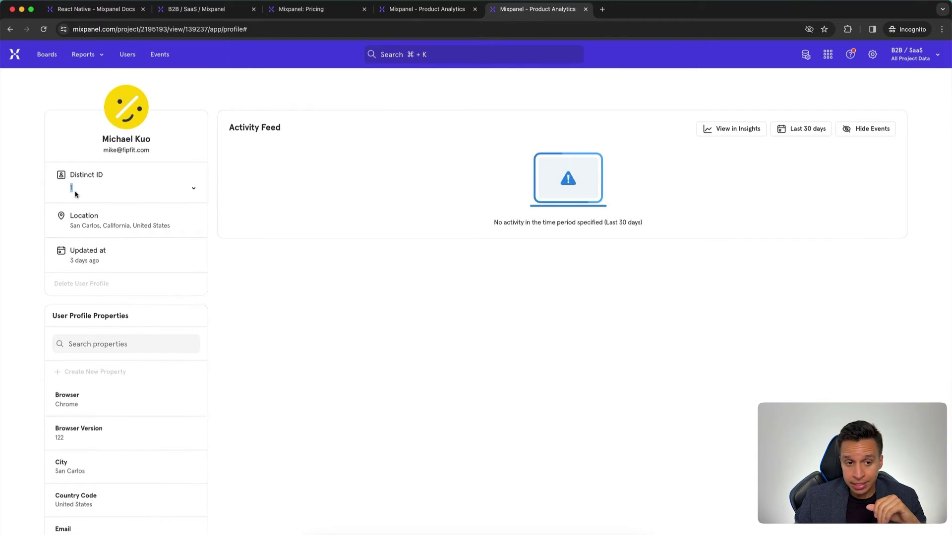
{"action": "left_click", "coordinate": [75, 193]}
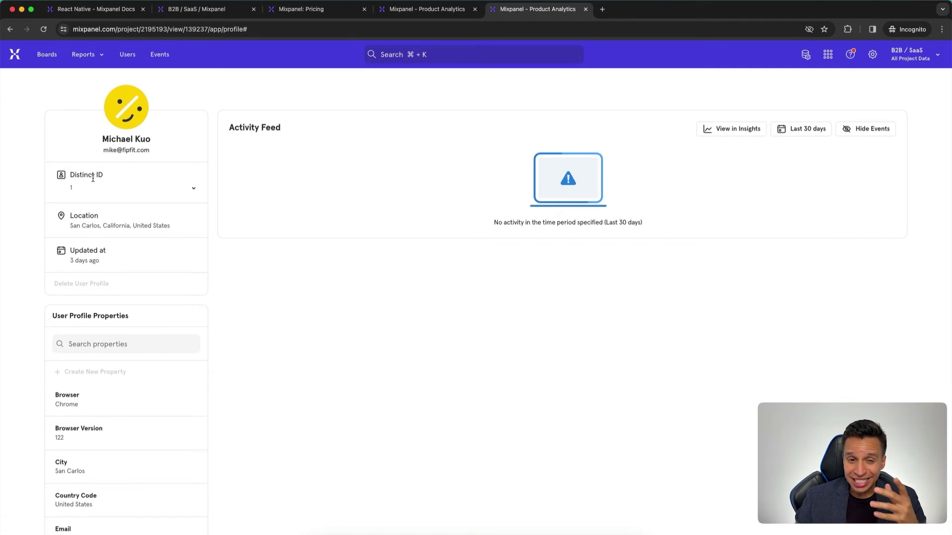
{"action": "scroll", "coordinate": [146, 209], "scroll_direction": "down", "scroll_amount": 5}
{"action": "scroll", "coordinate": [149, 297], "scroll_direction": "up", "scroll_amount": 2}
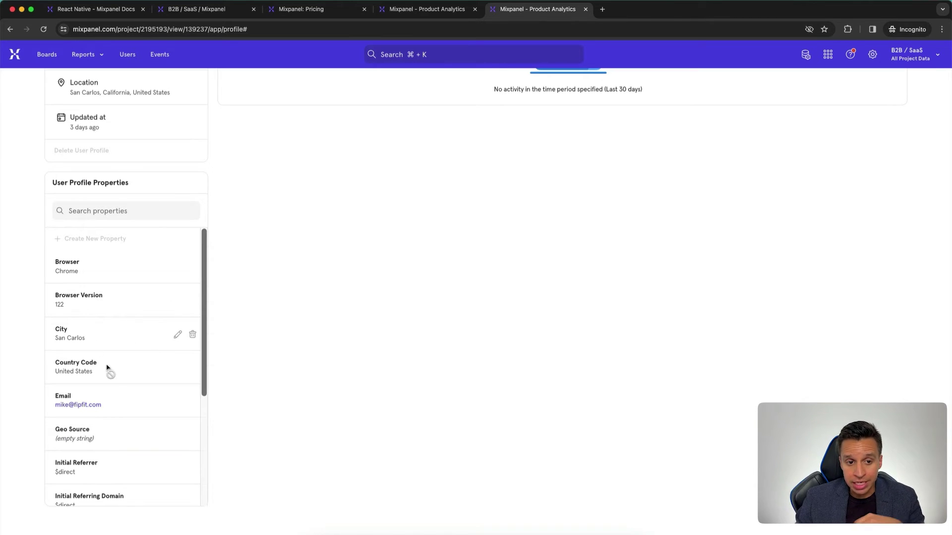
{"action": "scroll", "coordinate": [113, 379], "scroll_direction": "down", "scroll_amount": 6}
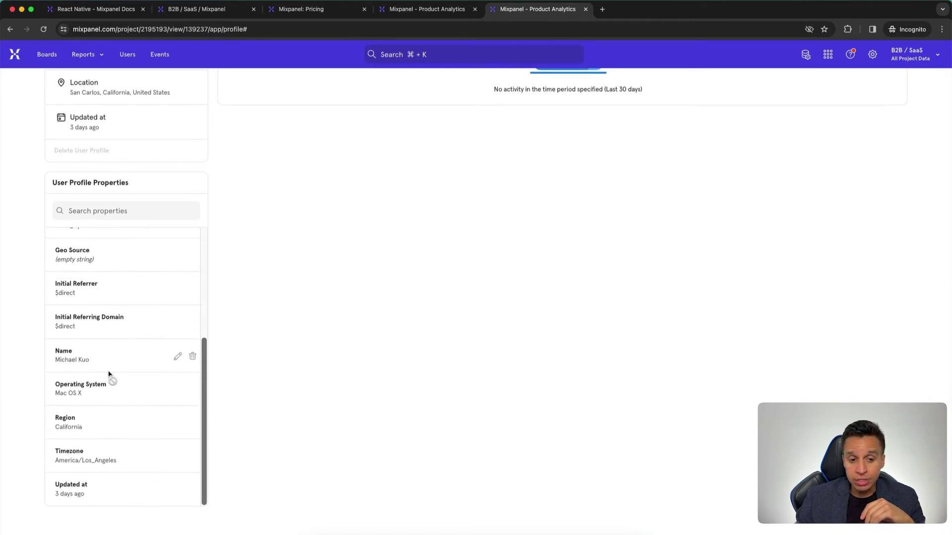
{"action": "scroll", "coordinate": [149, 337], "scroll_direction": "up", "scroll_amount": 6}
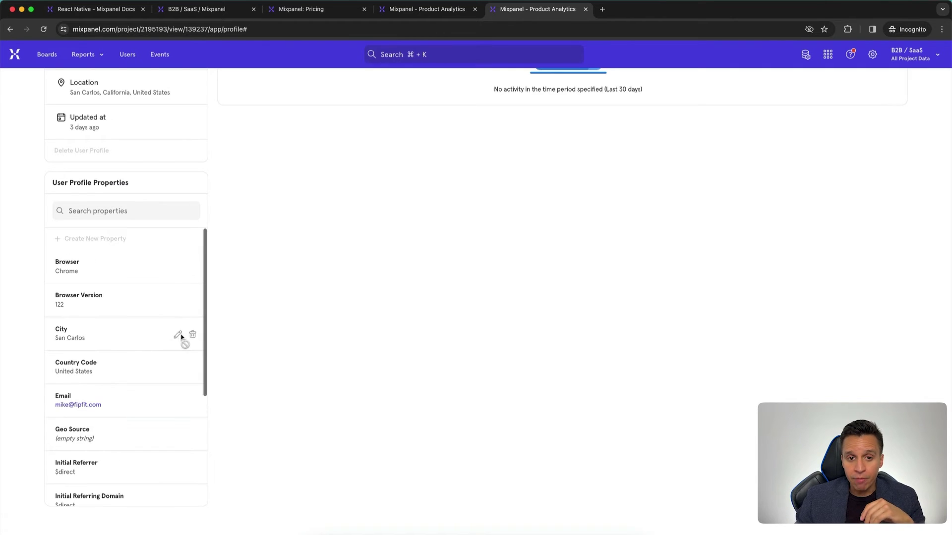
{"action": "scroll", "coordinate": [270, 313], "scroll_direction": "up", "scroll_amount": 5}
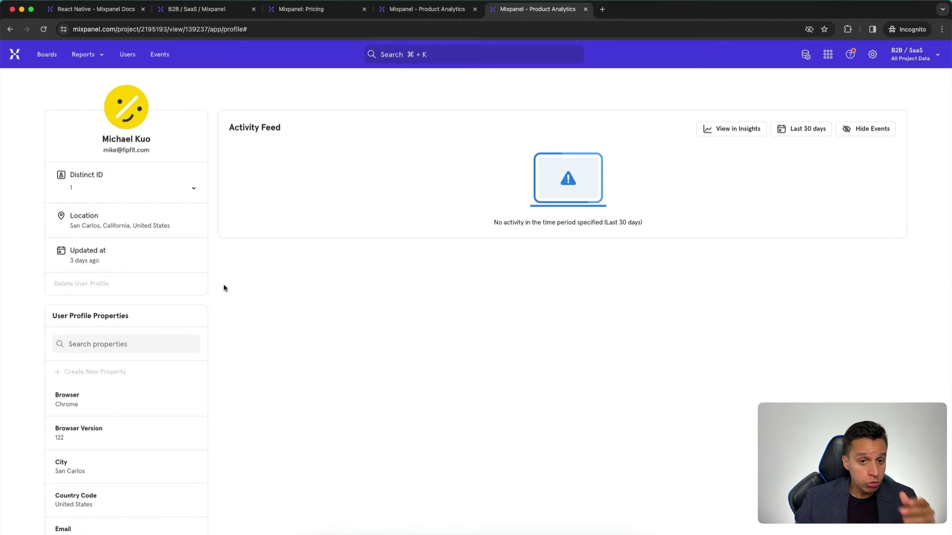
{"action": "triple_click", "coordinate": [127, 152]}
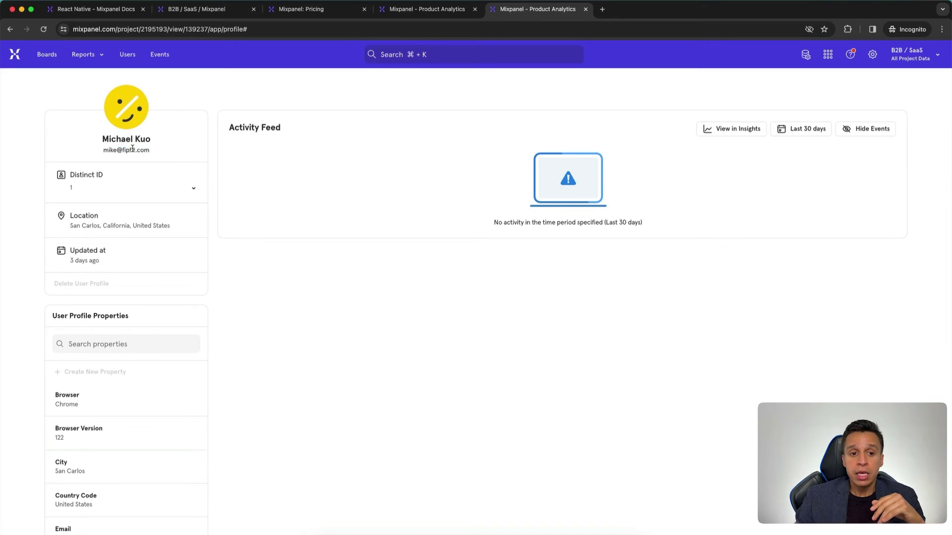
{"action": "triple_click", "coordinate": [132, 148]}
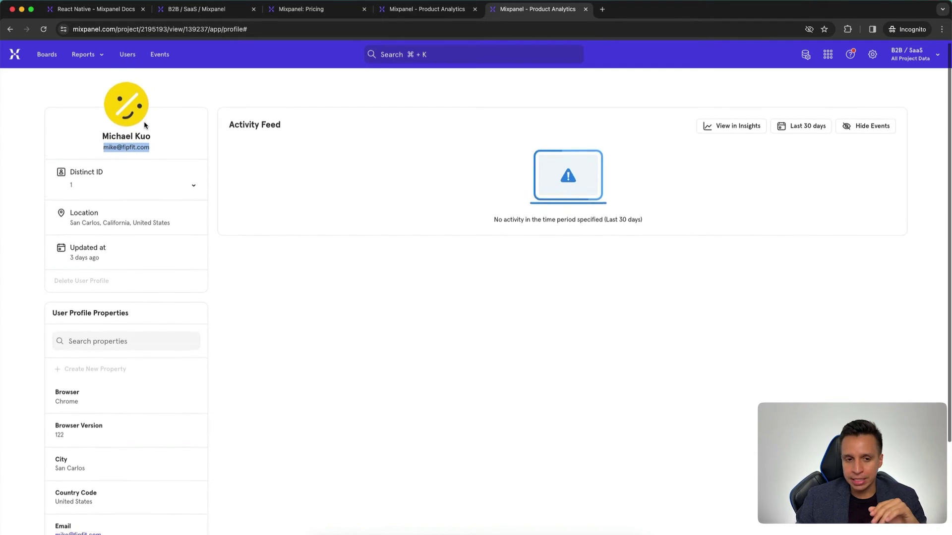
{"action": "left_click", "coordinate": [291, 210]}
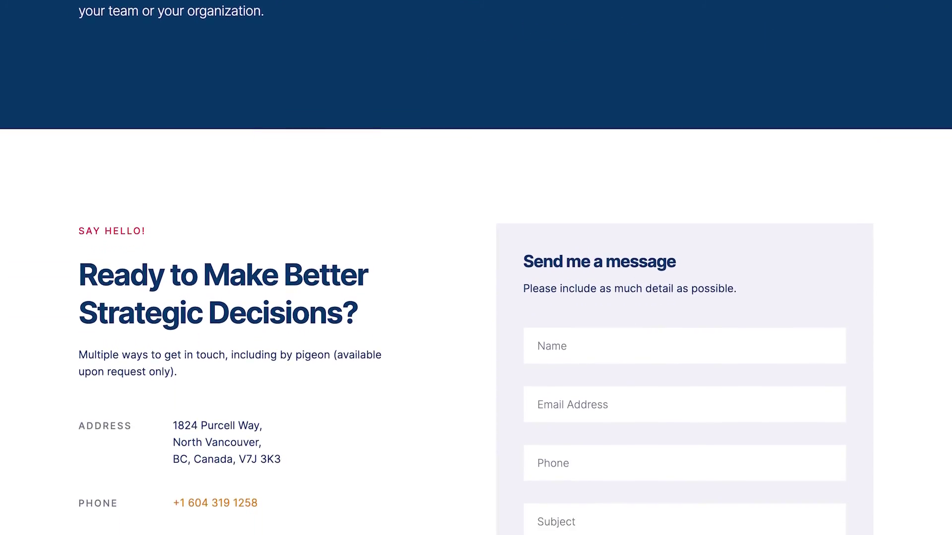
Scroll the Get In Touch page past the message form to the Growth Needle Newsletter signup.
{"action": "scroll", "coordinate": [476, 268], "scroll_direction": "down", "scroll_amount": 4}
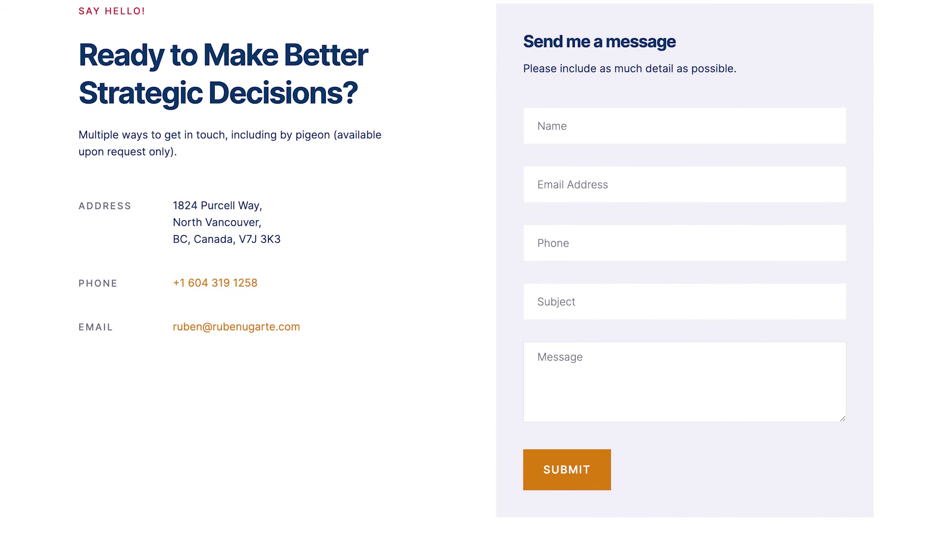
{"action": "scroll", "coordinate": [476, 268], "scroll_direction": "down", "scroll_amount": 10}
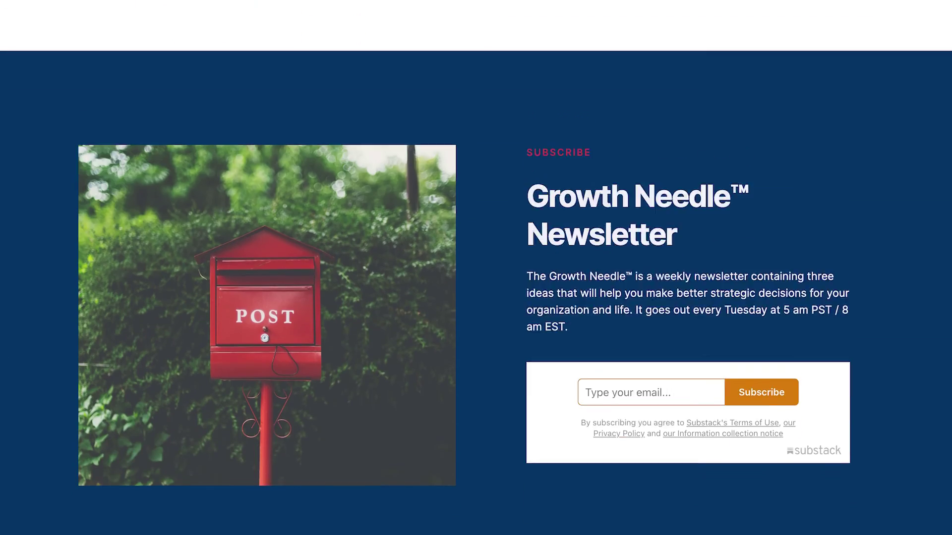